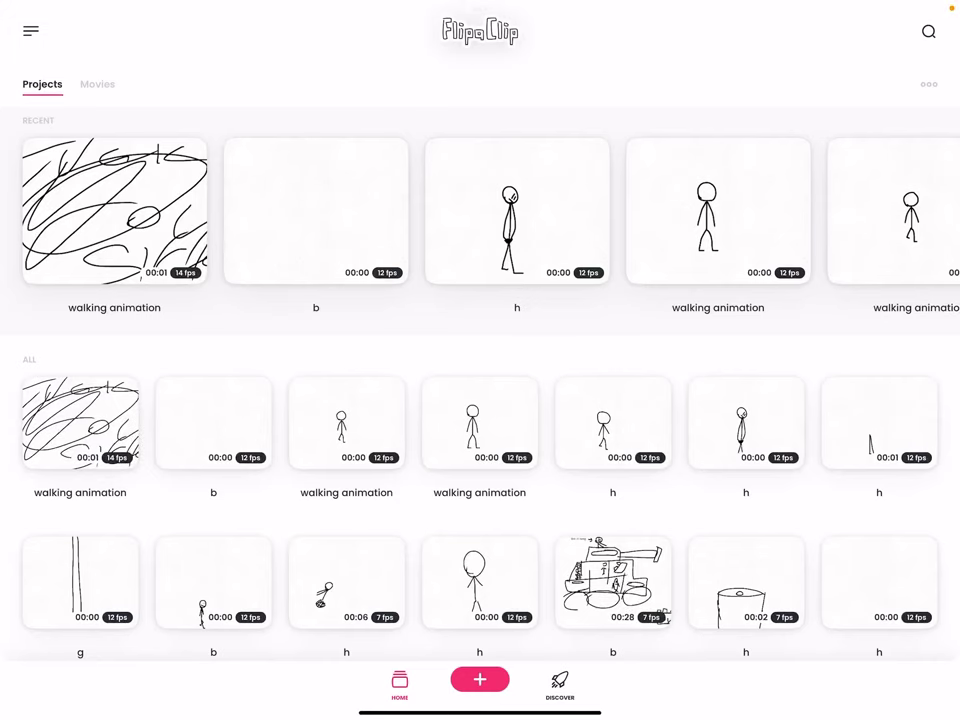
# Step: Open the Create Project form from the Home screen with the pink + button
pyautogui.click(480, 679)
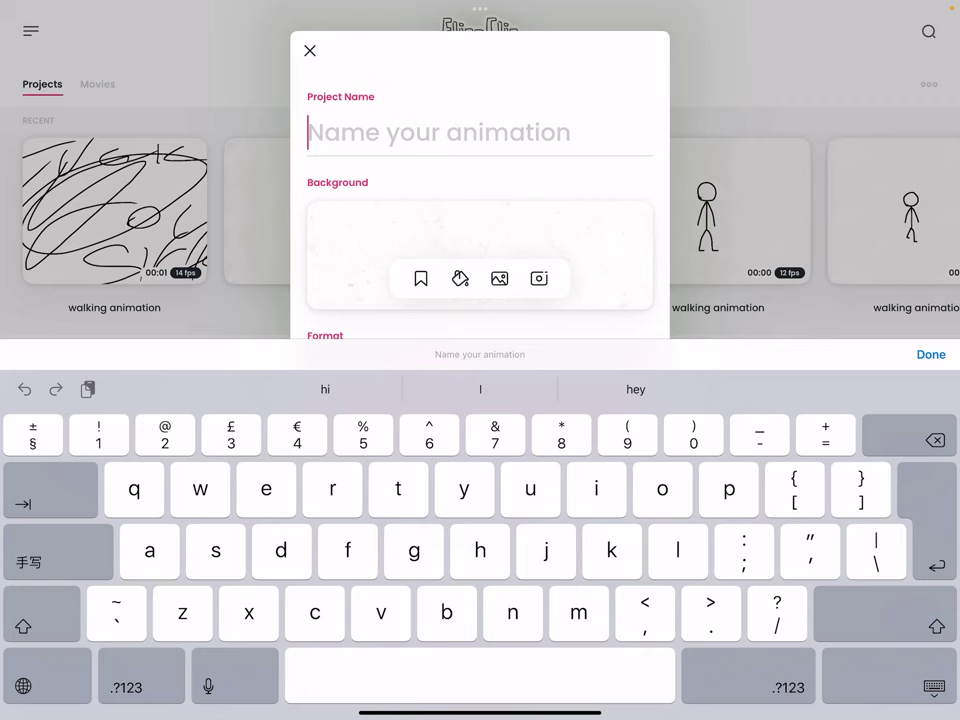
# Step: Name the project 'walking animation' and create it at YouTube 720p, 12 FPS
pyautogui.write('walki')
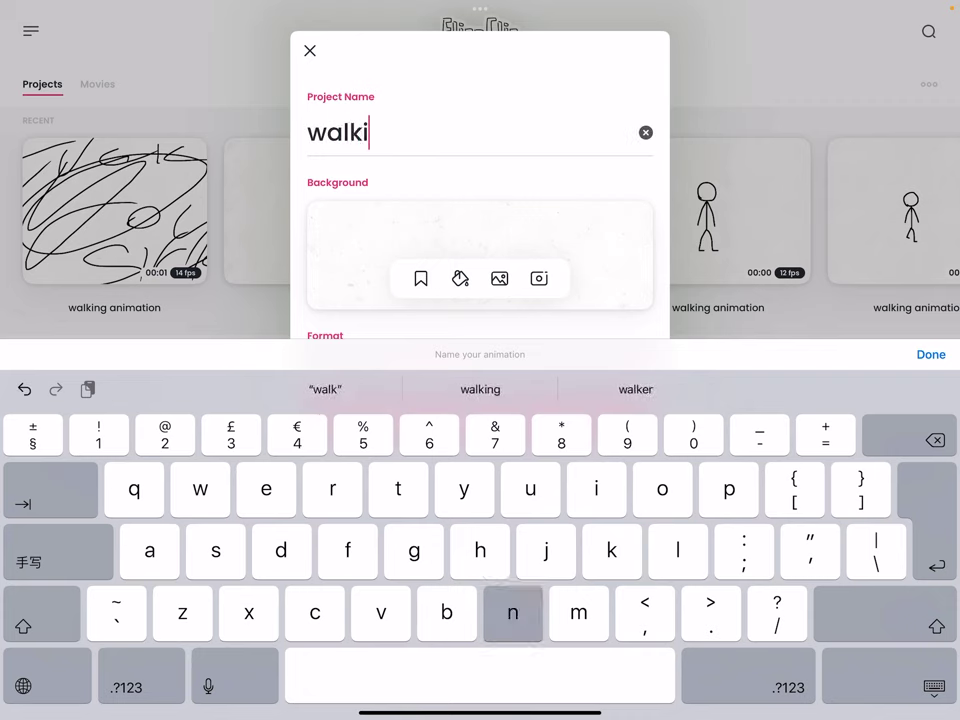
pyautogui.write('ng animation')
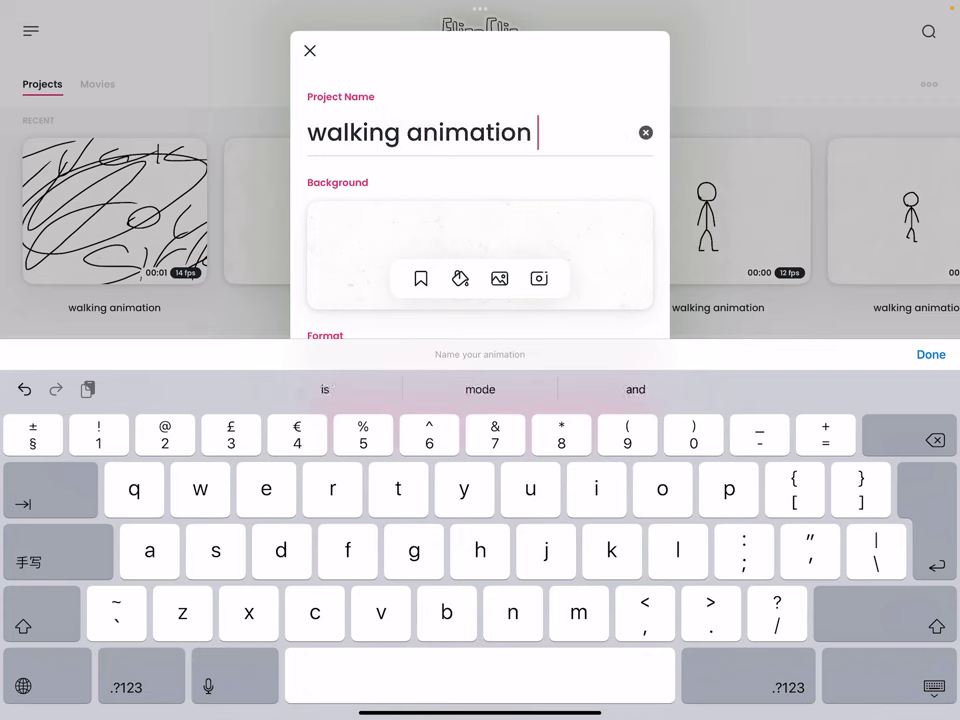
pyautogui.press('Return')
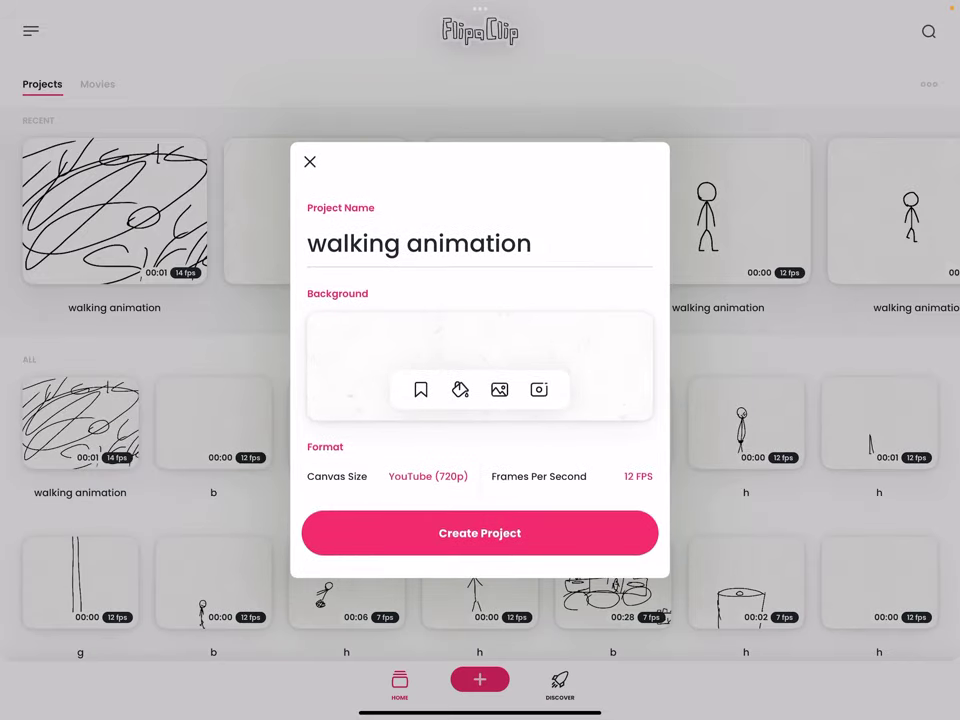
pyautogui.click(480, 533)
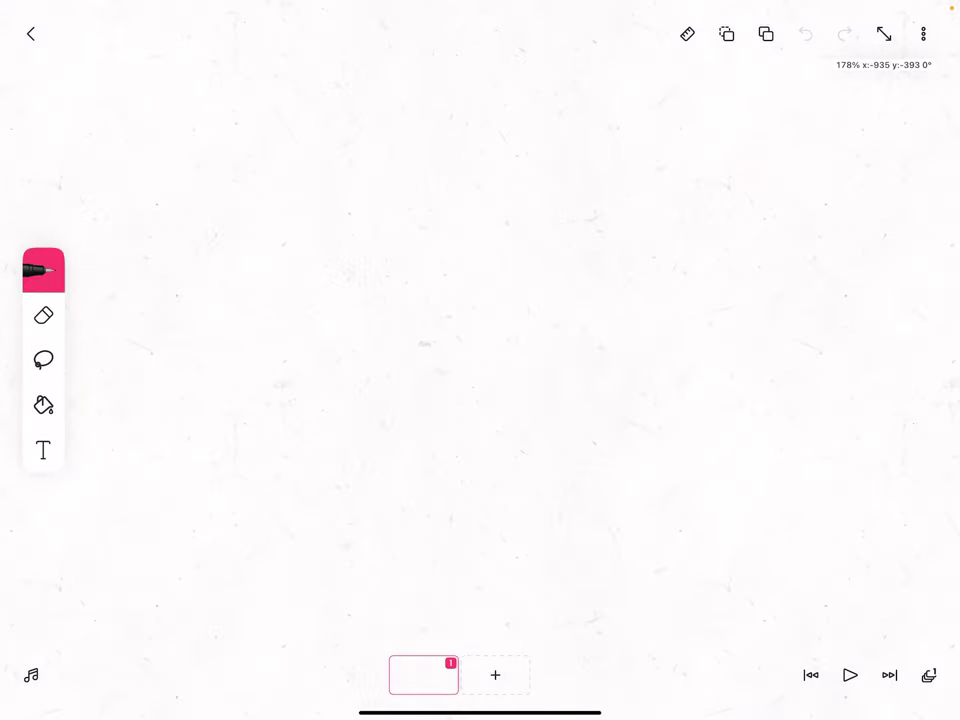
# Step: Sketch two practice stick figures with heads, bodies, arms and legs on frame 1
pyautogui.moveTo(469, 157)
pyautogui.mouseDown()
pyautogui.moveTo(403, 240)
pyautogui.moveTo(400, 232)
pyautogui.mouseUp()
pyautogui.moveTo(447, 276)
pyautogui.mouseDown()
pyautogui.moveTo(433, 391)
pyautogui.moveTo(396, 435)
pyautogui.mouseUp()
pyautogui.moveTo(442, 383); pyautogui.dragTo(461, 444)
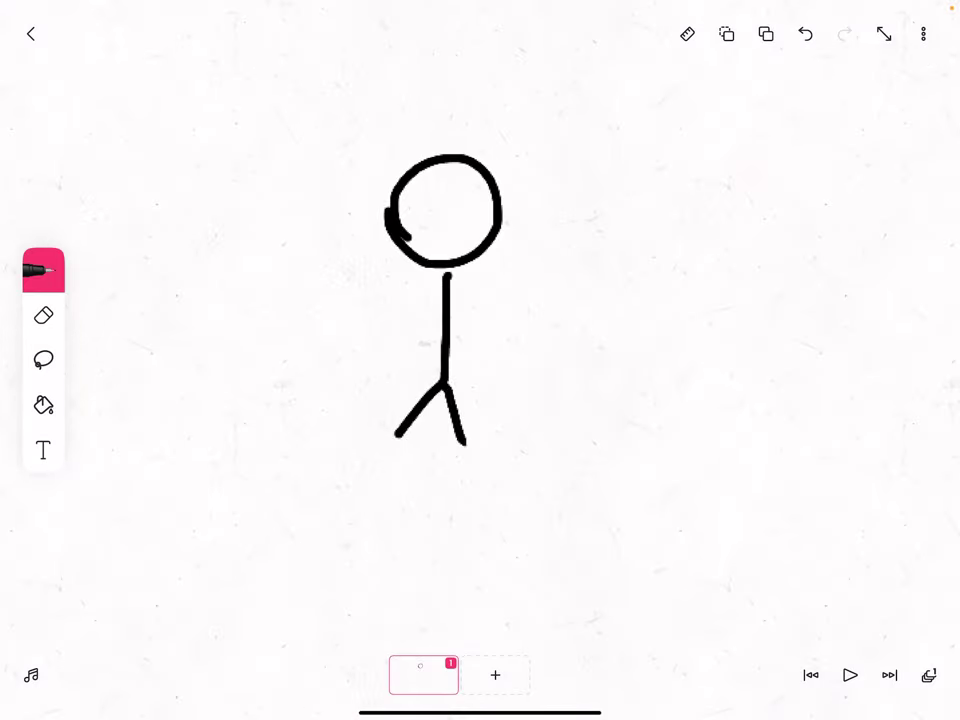
pyautogui.moveTo(441, 283)
pyautogui.mouseDown()
pyautogui.moveTo(377, 380)
pyautogui.moveTo(484, 365)
pyautogui.mouseUp()
pyautogui.hscroll(3, 420, 330)
pyautogui.moveTo(549, 268)
pyautogui.mouseDown()
pyautogui.moveTo(568, 332)
pyautogui.moveTo(585, 197)
pyautogui.moveTo(562, 252)
pyautogui.mouseUp()
pyautogui.moveTo(575, 298); pyautogui.dragTo(563, 490)
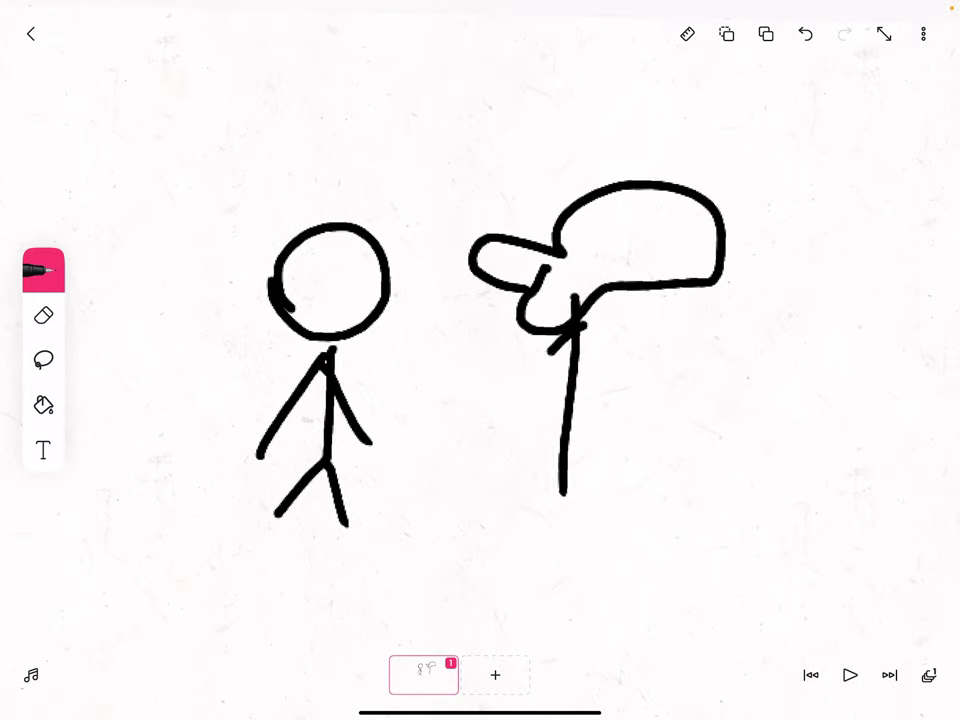
pyautogui.moveTo(578, 322); pyautogui.dragTo(497, 403)
pyautogui.moveTo(595, 335)
pyautogui.mouseDown()
pyautogui.moveTo(639, 403)
pyautogui.moveTo(681, 418)
pyautogui.mouseUp()
pyautogui.moveTo(563, 480); pyautogui.dragTo(490, 577)
pyautogui.moveTo(564, 510)
pyautogui.mouseDown()
pyautogui.moveTo(563, 525)
pyautogui.moveTo(686, 574)
pyautogui.moveTo(700, 570)
pyautogui.mouseUp()
pyautogui.scroll(-3, 480, 400)
# Step: Lasso-delete both practice stick figures and return to the pen
pyautogui.click(43, 360)
pyautogui.moveTo(600, 225)
pyautogui.mouseDown()
pyautogui.moveTo(514, 536)
pyautogui.moveTo(640, 215)
pyautogui.mouseUp()
pyautogui.click(917, 394)
pyautogui.scroll(-2, 480, 400)
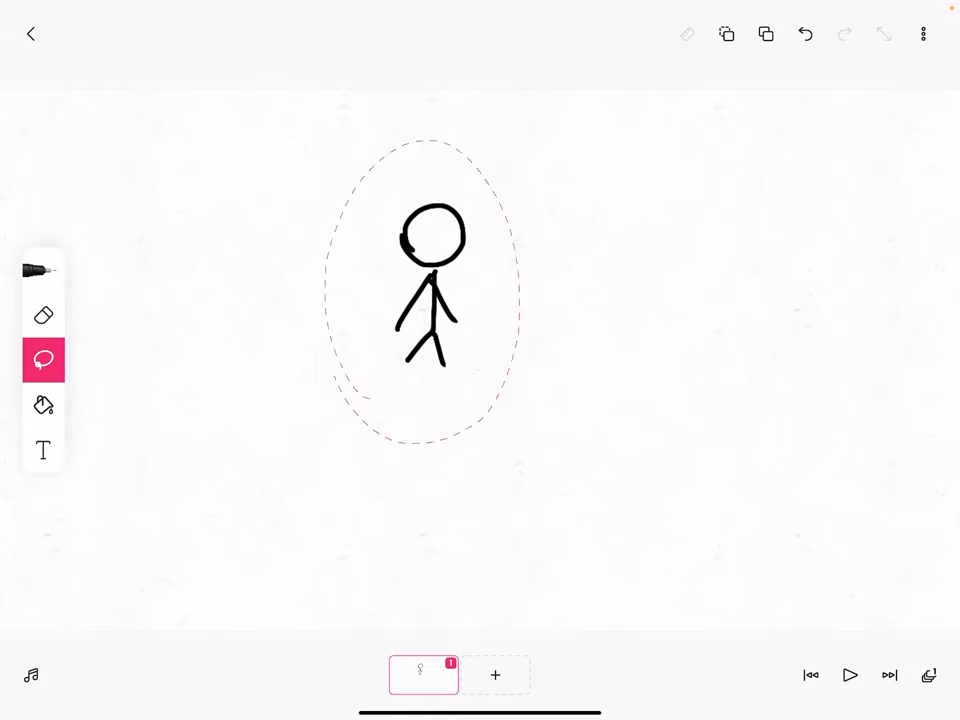
pyautogui.click(917, 394)
pyautogui.click(43, 270)
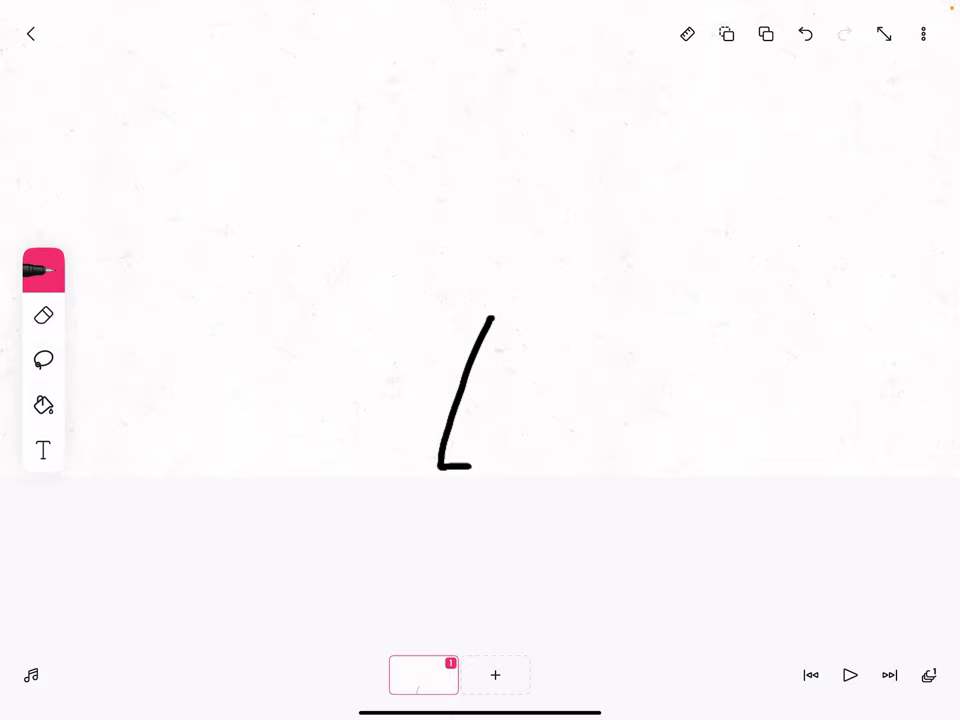
# Step: Redraw the L-shaped leg with its foot and add a second leg in an arch
pyautogui.scroll(2, 487, 404)
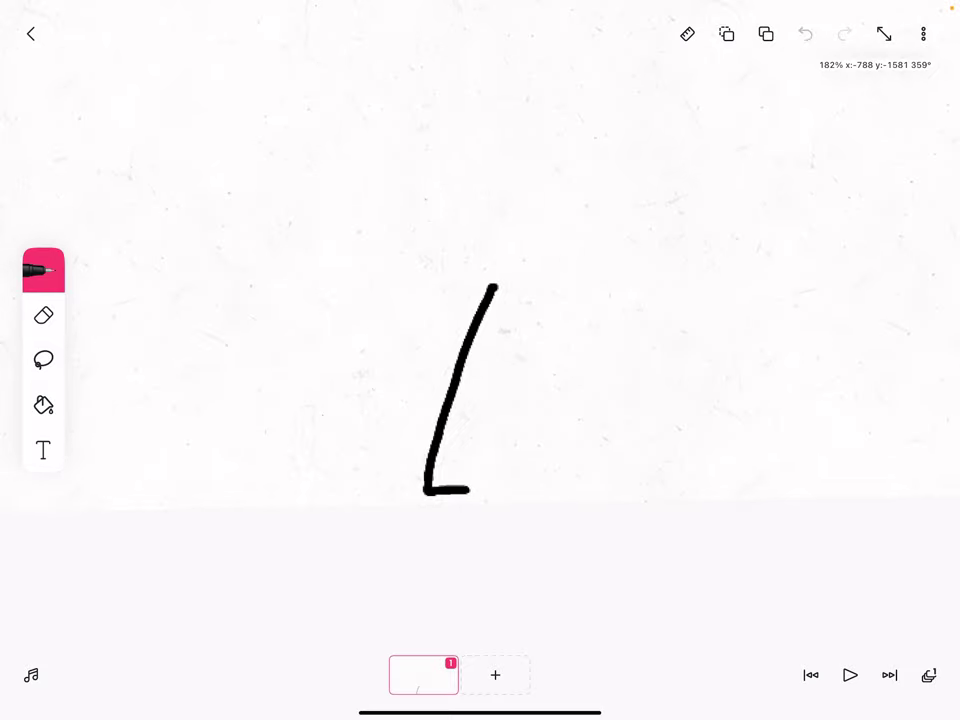
pyautogui.click(805, 34)
pyautogui.moveTo(503, 278)
pyautogui.mouseDown()
pyautogui.moveTo(446, 458)
pyautogui.moveTo(484, 484)
pyautogui.mouseUp()
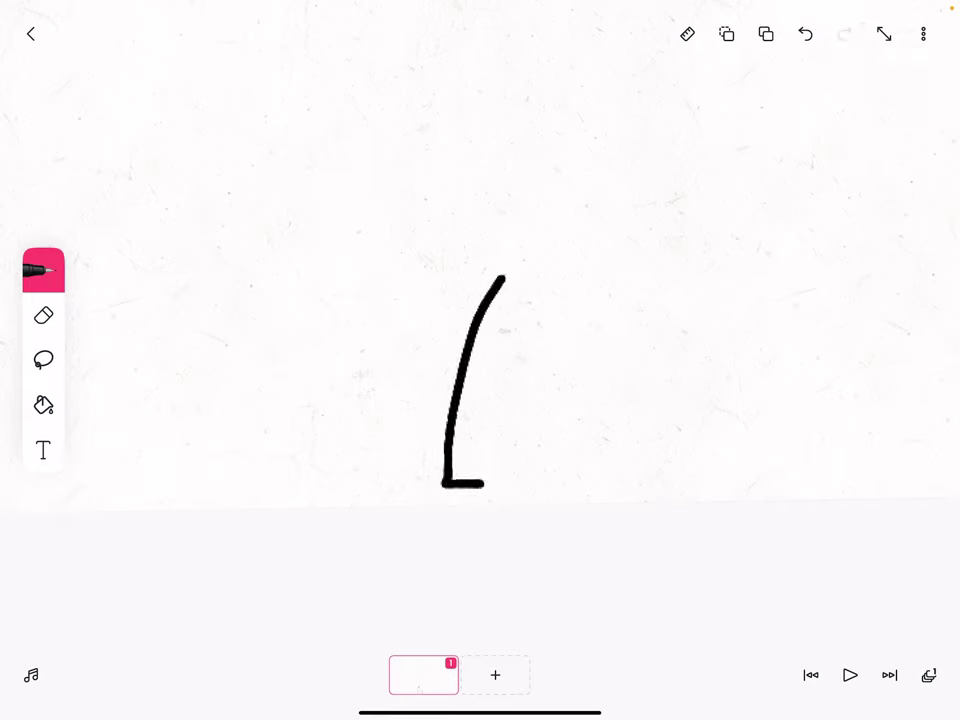
pyautogui.click(805, 34)
pyautogui.moveTo(482, 290)
pyautogui.mouseDown()
pyautogui.moveTo(452, 411)
pyautogui.moveTo(446, 493)
pyautogui.moveTo(482, 492)
pyautogui.mouseUp()
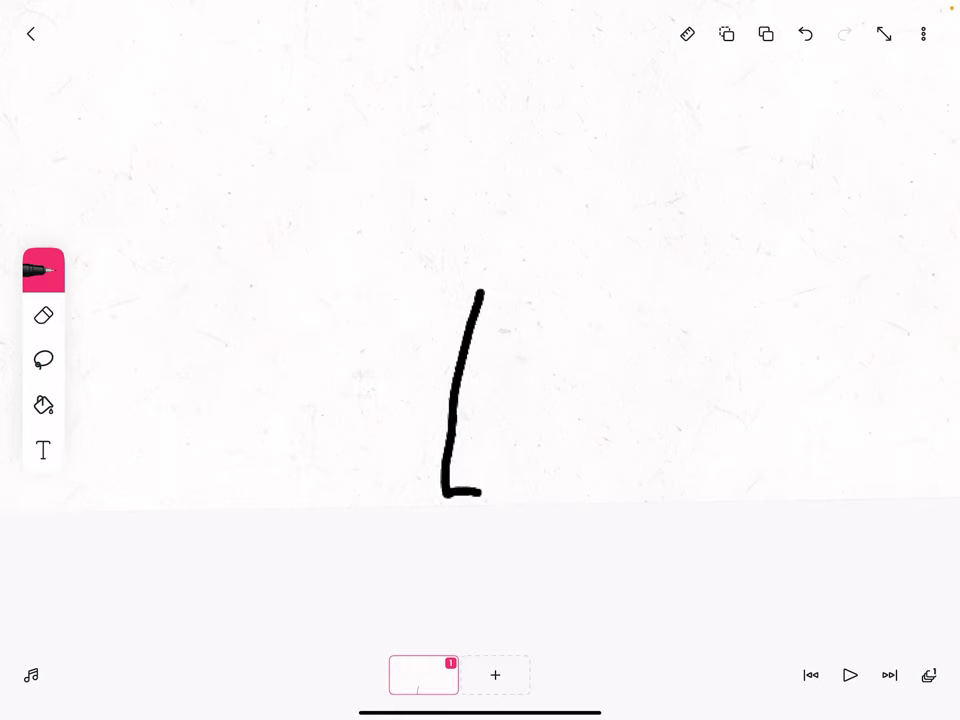
pyautogui.moveTo(479, 293)
pyautogui.mouseDown()
pyautogui.moveTo(495, 302)
pyautogui.moveTo(516, 396)
pyautogui.moveTo(521, 498)
pyautogui.moveTo(555, 499)
pyautogui.mouseUp()
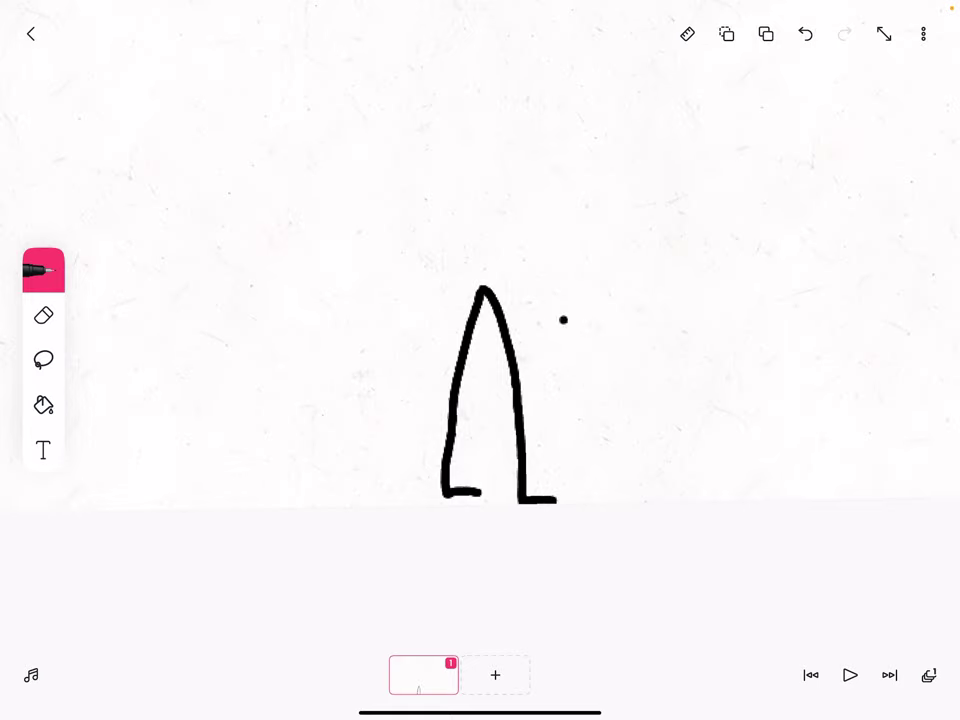
# Step: Add a blank second frame after frame 1
pyautogui.scroll(2, 563, 319)
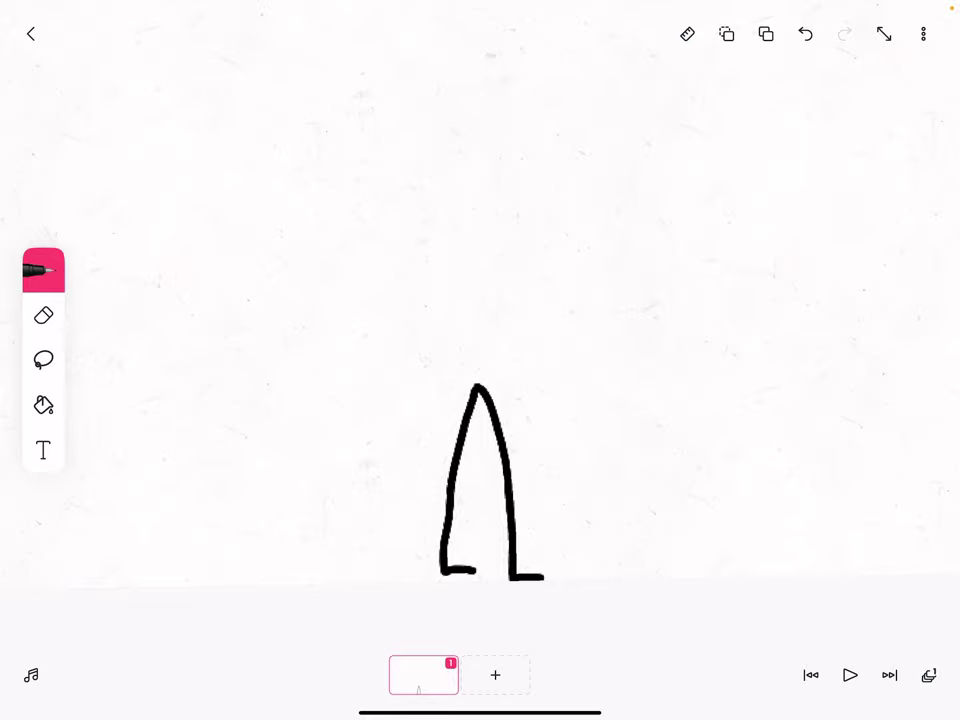
pyautogui.scroll(-2, 490, 480)
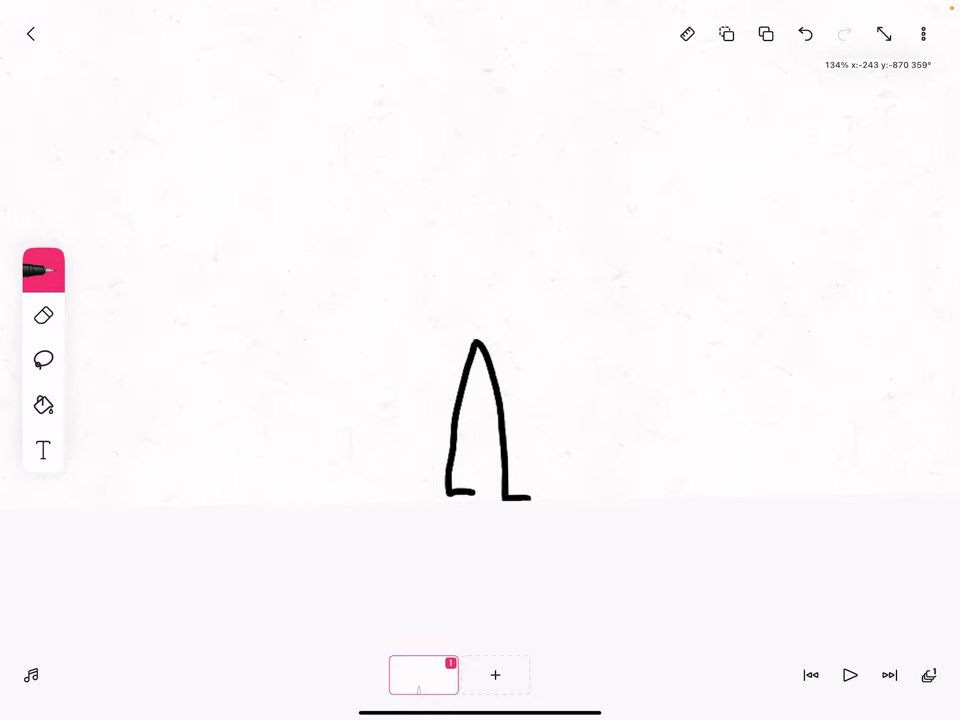
pyautogui.click(495, 675)
# Step: Trace frame 2's right leg and a back-stepping left leg over the onion skin
pyautogui.scroll(2, 460, 420)
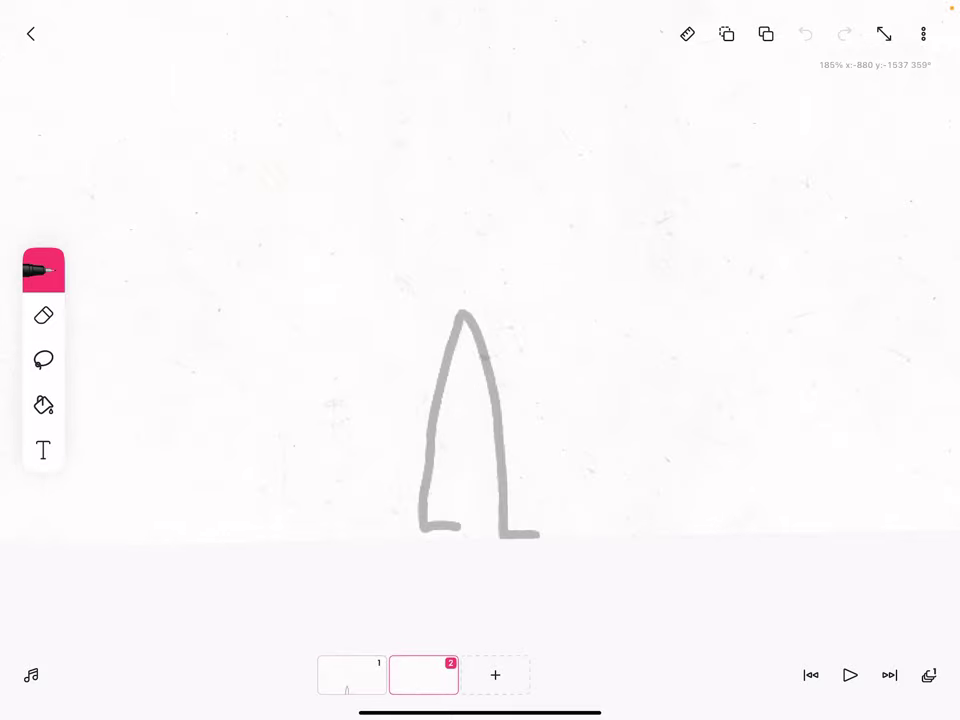
pyautogui.scroll(3, 460, 420)
pyautogui.moveTo(424, 268)
pyautogui.mouseDown()
pyautogui.moveTo(475, 348)
pyautogui.moveTo(493, 566)
pyautogui.moveTo(540, 571)
pyautogui.mouseUp()
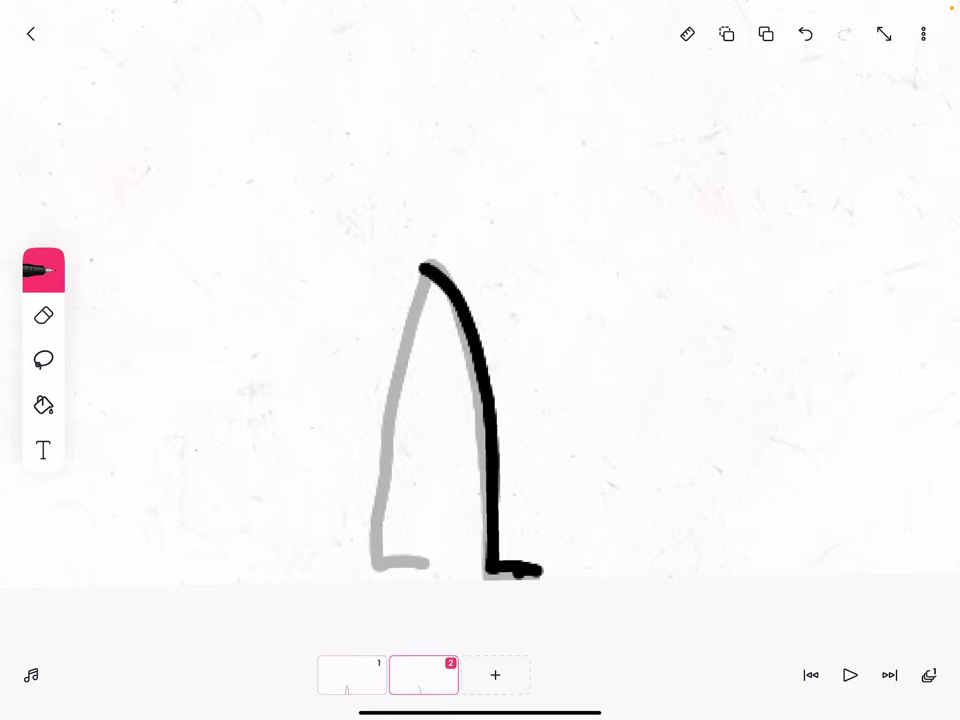
pyautogui.moveTo(428, 268)
pyautogui.mouseDown()
pyautogui.moveTo(386, 546)
pyautogui.moveTo(424, 552)
pyautogui.mouseUp()
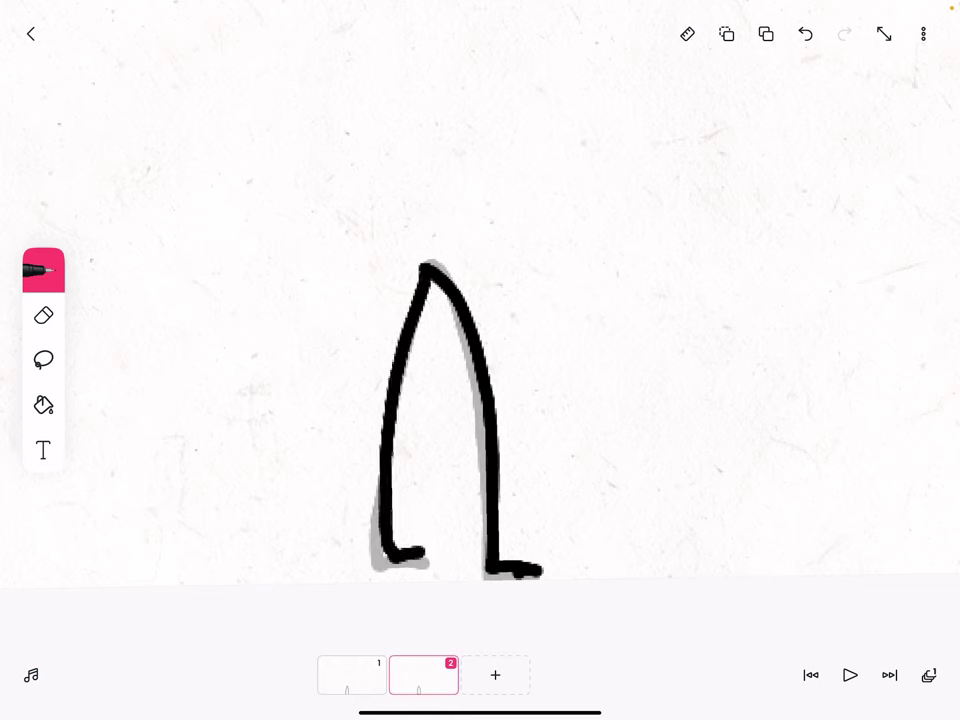
pyautogui.hotkey('ctrl', 'z')
pyautogui.moveTo(428, 262)
pyautogui.mouseDown()
pyautogui.moveTo(388, 439)
pyautogui.moveTo(425, 556)
pyautogui.mouseUp()
pyautogui.hotkey('ctrl', 'z')
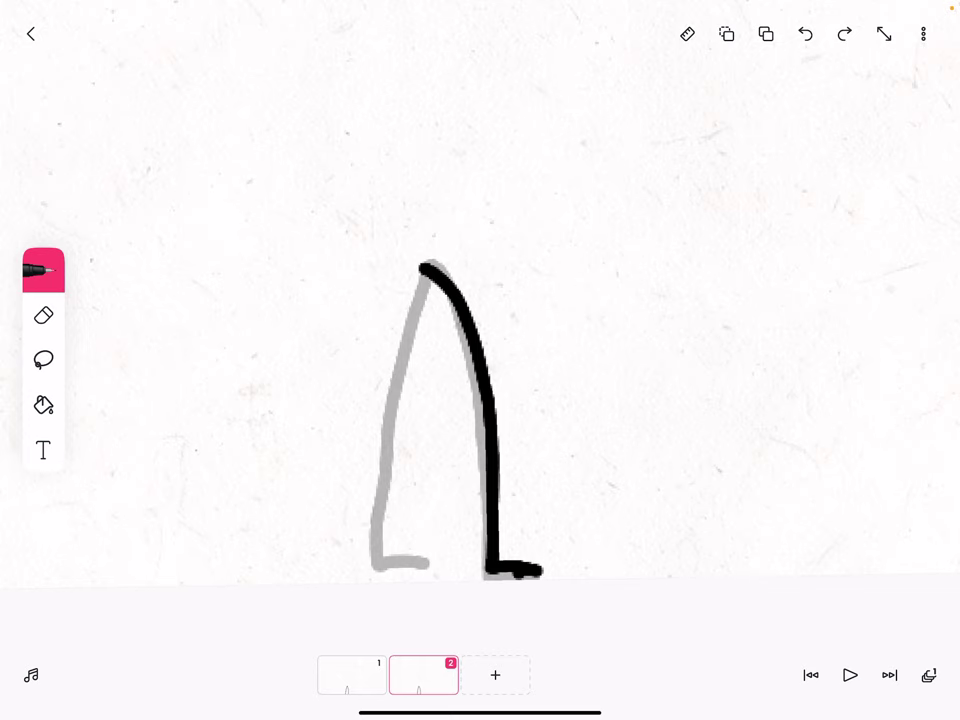
pyautogui.moveTo(425, 266)
pyautogui.mouseDown()
pyautogui.moveTo(428, 295)
pyautogui.moveTo(386, 424)
pyautogui.moveTo(339, 501)
pyautogui.moveTo(376, 528)
pyautogui.mouseUp()
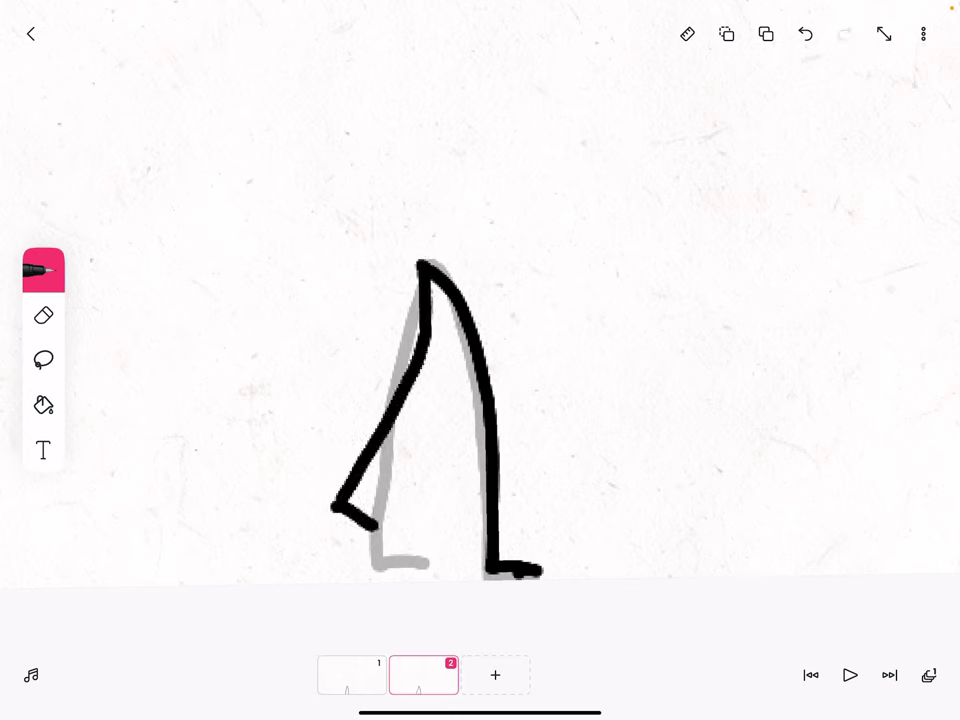
# Step: Add frame 3 with a straight leg and a left leg with a raised foot
pyautogui.click(495, 675)
pyautogui.moveTo(425, 265)
pyautogui.mouseDown()
pyautogui.moveTo(463, 378)
pyautogui.moveTo(471, 559)
pyautogui.moveTo(515, 570)
pyautogui.mouseUp()
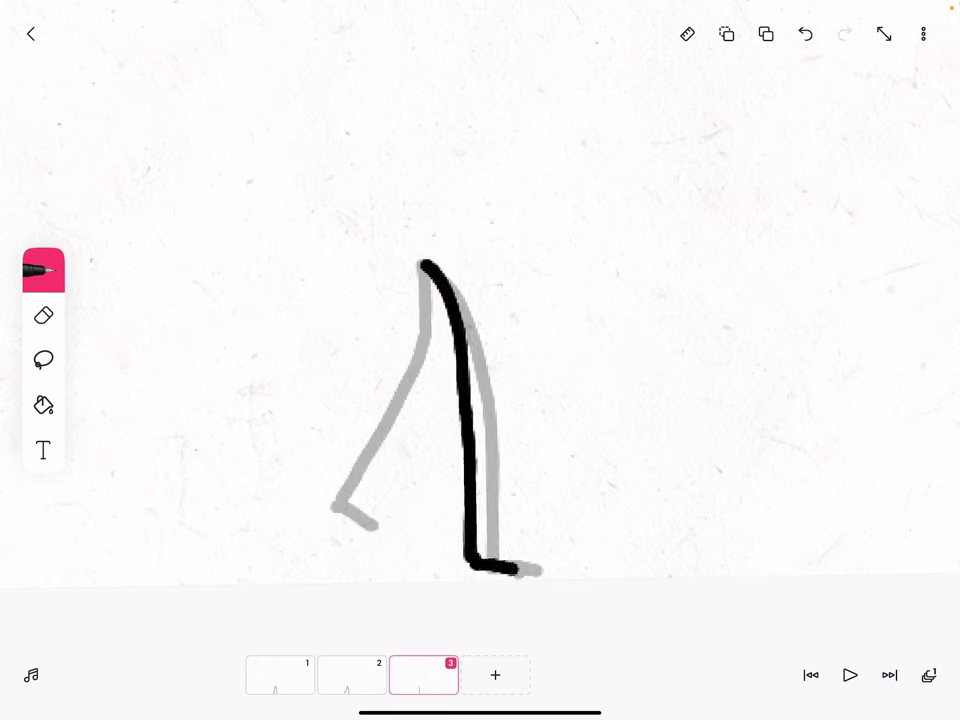
pyautogui.moveTo(426, 266)
pyautogui.mouseDown()
pyautogui.moveTo(435, 407)
pyautogui.moveTo(377, 489)
pyautogui.moveTo(408, 502)
pyautogui.mouseUp()
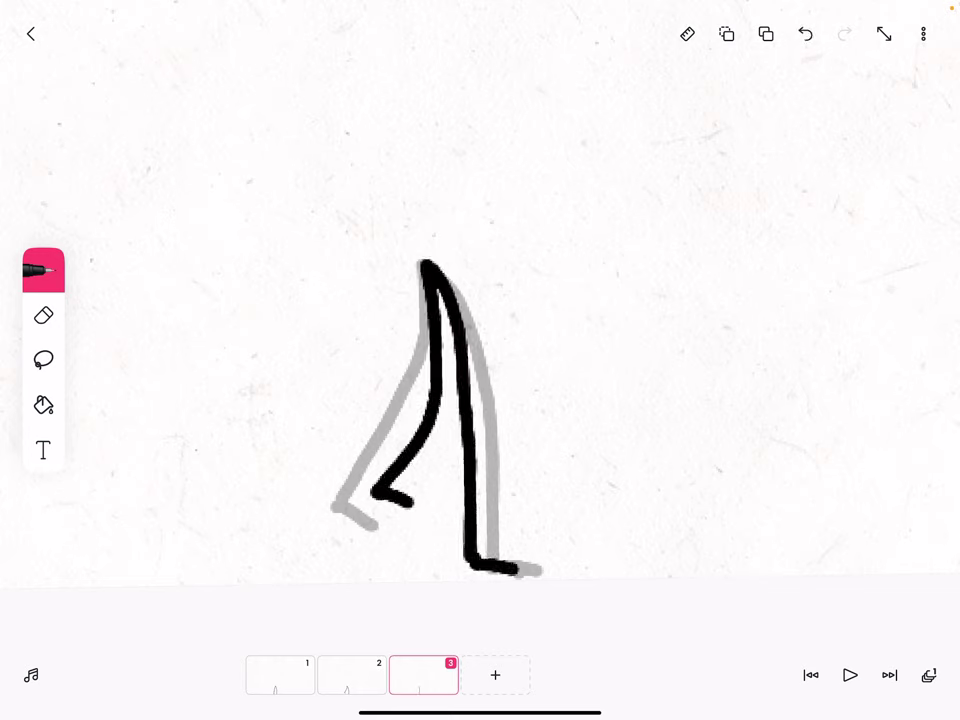
pyautogui.hotkey('ctrl', 'z')
pyautogui.moveTo(428, 265)
pyautogui.mouseDown()
pyautogui.moveTo(435, 407)
pyautogui.moveTo(392, 477)
pyautogui.moveTo(430, 488)
pyautogui.mouseUp()
# Step: Add frame 4 and draw its two legs, removing a stray arm stroke
pyautogui.click(495, 675)
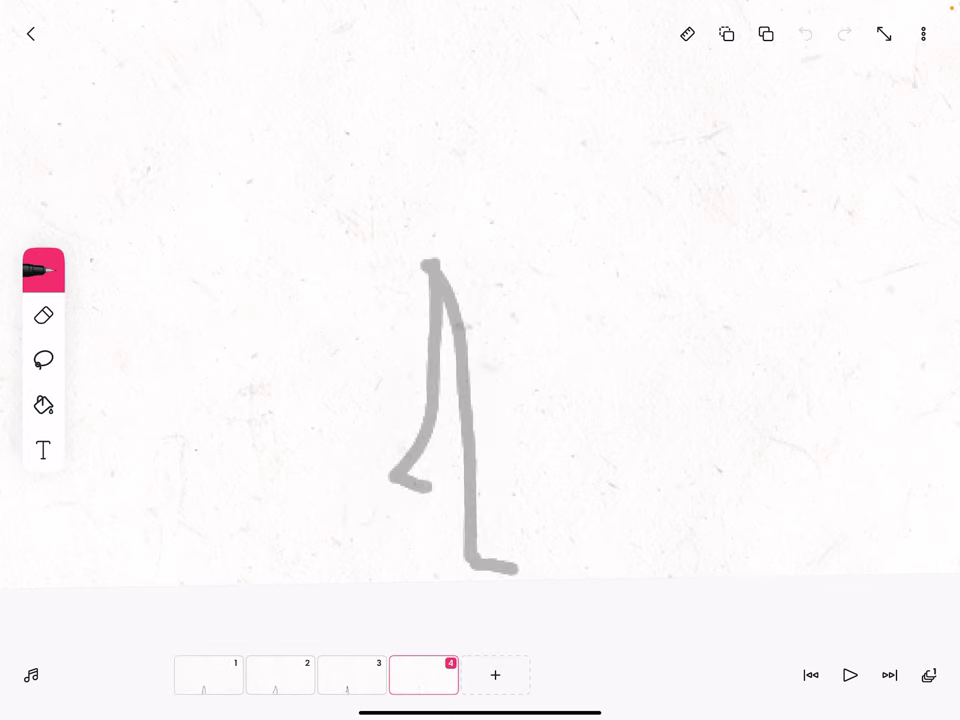
pyautogui.moveTo(430, 262)
pyautogui.mouseDown()
pyautogui.moveTo(470, 445)
pyautogui.moveTo(474, 560)
pyautogui.moveTo(506, 564)
pyautogui.mouseUp()
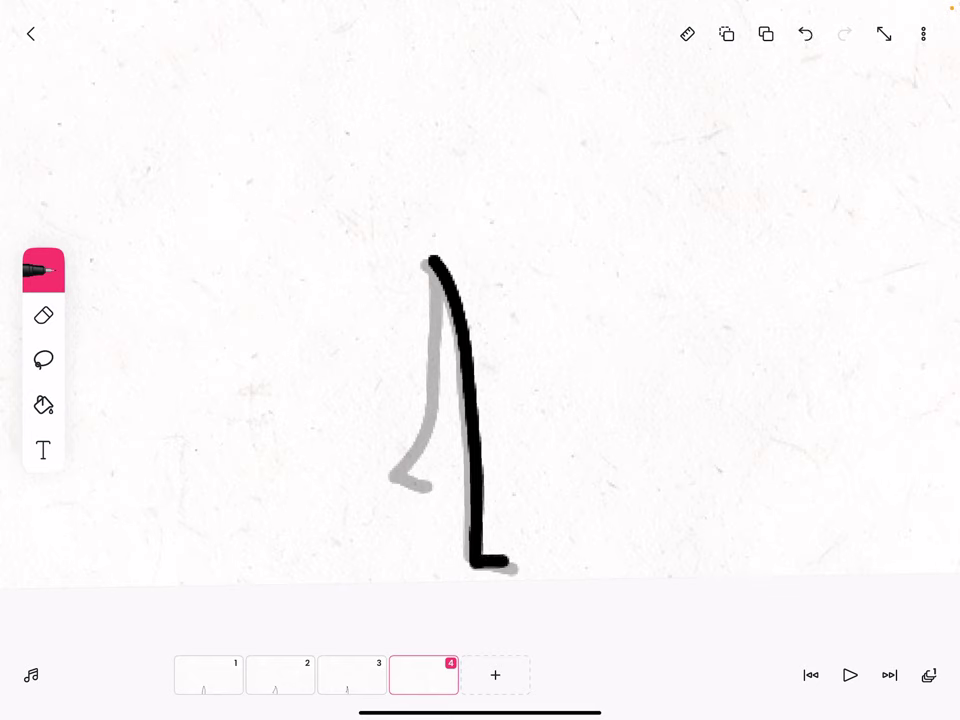
pyautogui.moveTo(432, 262)
pyautogui.mouseDown()
pyautogui.moveTo(455, 300)
pyautogui.moveTo(488, 323)
pyautogui.moveTo(418, 437)
pyautogui.mouseUp()
pyautogui.click(805, 33)
pyautogui.moveTo(432, 262)
pyautogui.mouseDown()
pyautogui.moveTo(476, 312)
pyautogui.moveTo(459, 388)
pyautogui.moveTo(420, 476)
pyautogui.moveTo(443, 484)
pyautogui.mouseUp()
# Step: Draw frame 5's straight and bent legs, preview frames 1–5, and add frame 6
pyautogui.click(495, 675)
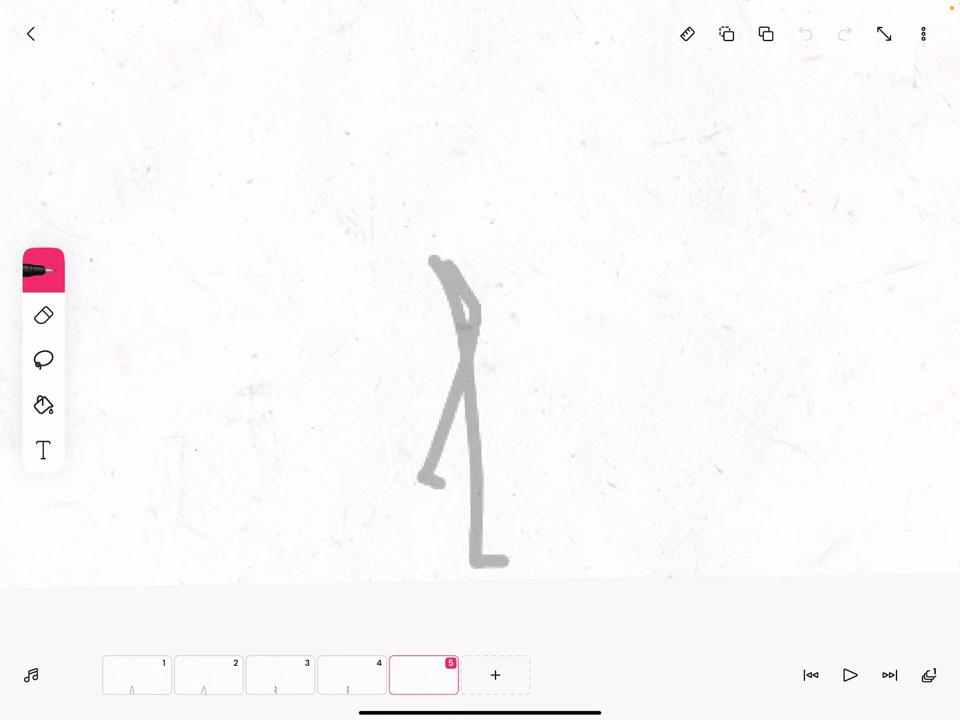
pyautogui.moveTo(437, 255)
pyautogui.mouseDown()
pyautogui.moveTo(424, 568)
pyautogui.moveTo(448, 571)
pyautogui.mouseUp()
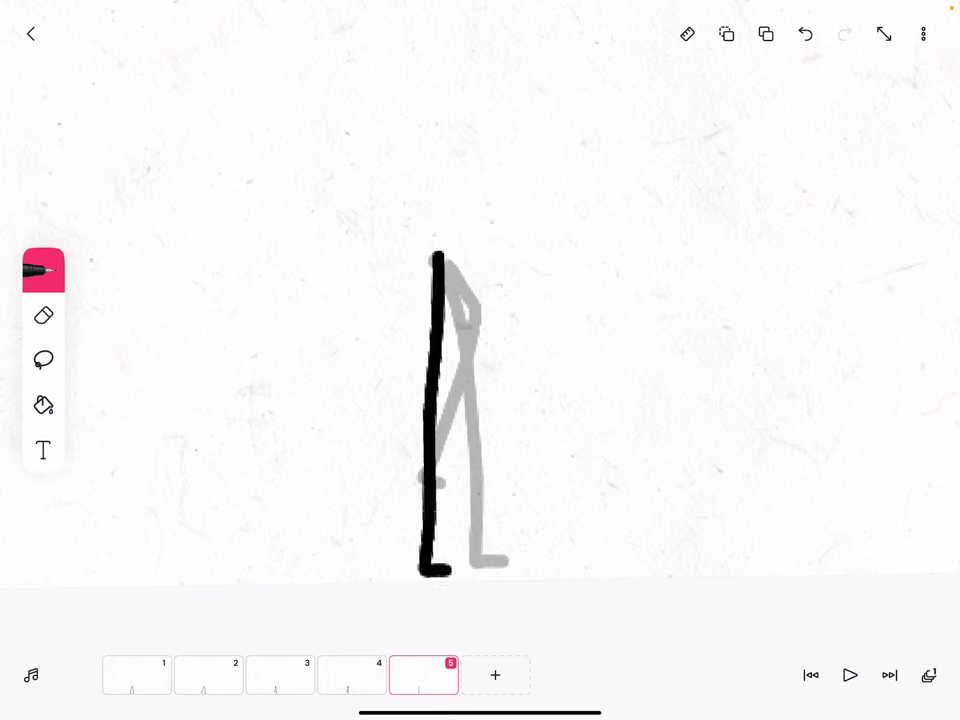
pyautogui.moveTo(440, 258)
pyautogui.mouseDown()
pyautogui.moveTo(491, 372)
pyautogui.moveTo(448, 556)
pyautogui.moveTo(468, 558)
pyautogui.mouseUp()
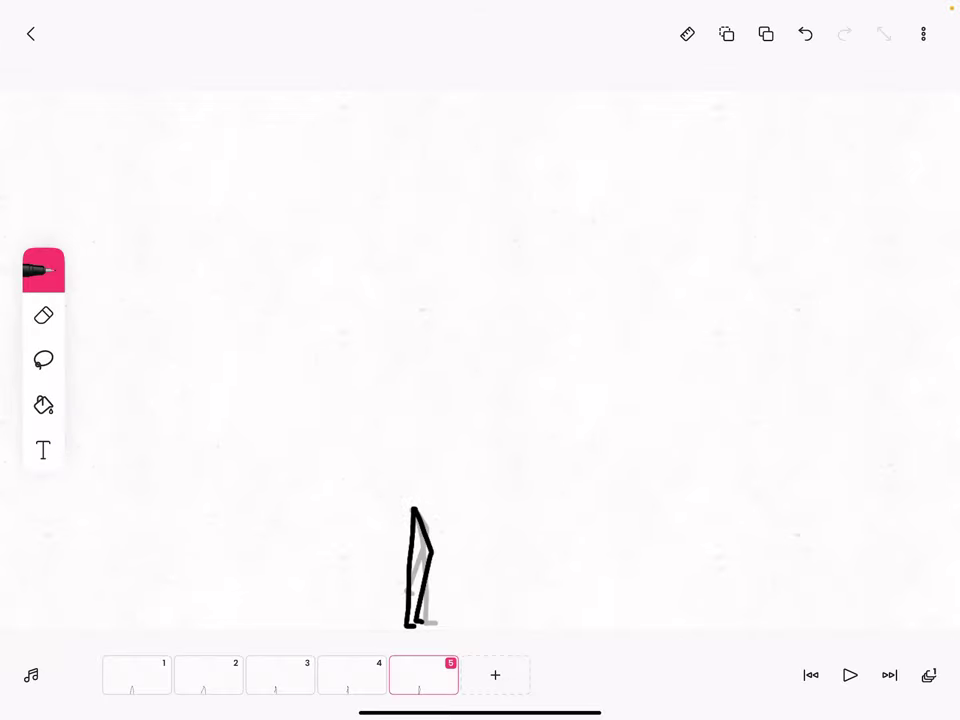
pyautogui.moveTo(428, 675)
pyautogui.mouseDown()
pyautogui.moveTo(92, 656)
pyautogui.moveTo(758, 655)
pyautogui.mouseUp()
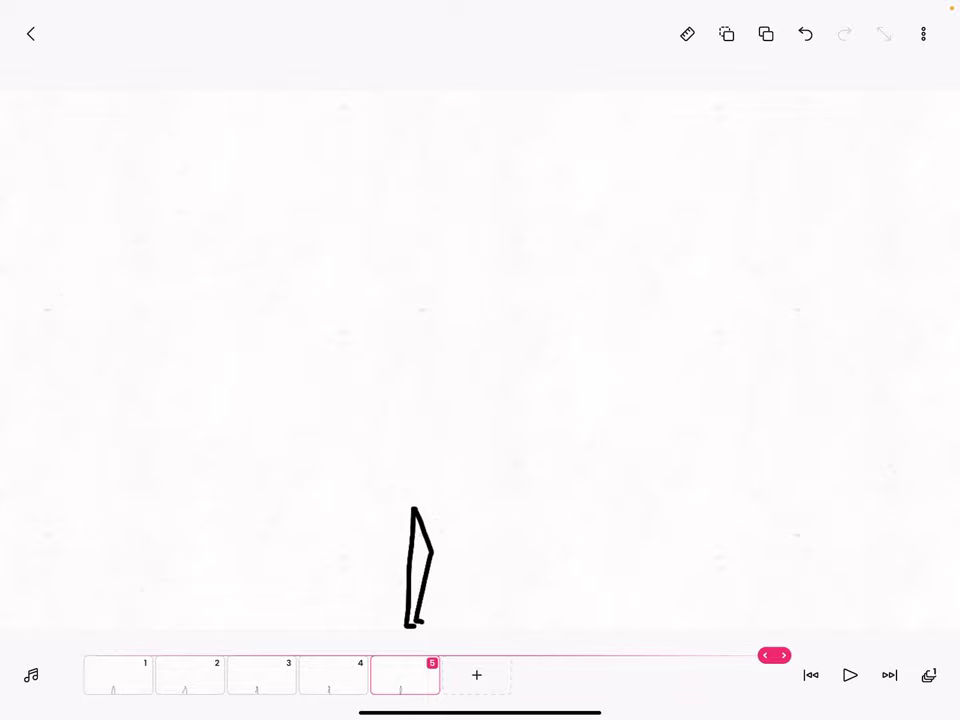
pyautogui.click(495, 675)
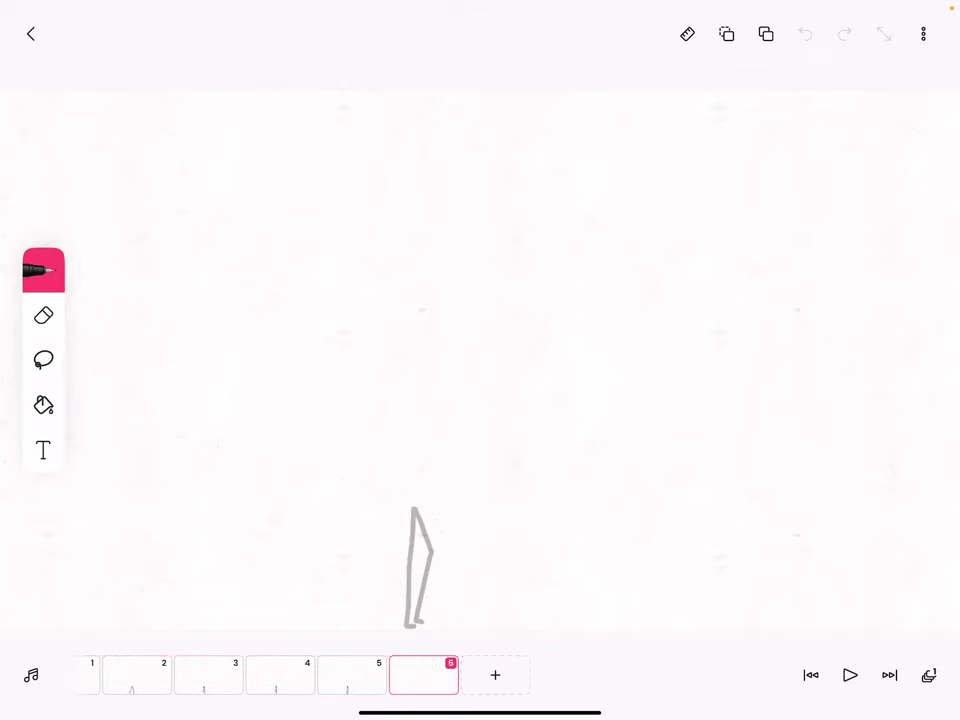
# Step: Trace a right leg with a foot on frame 6, then lasso-delete it
pyautogui.scroll(5, 420, 565)
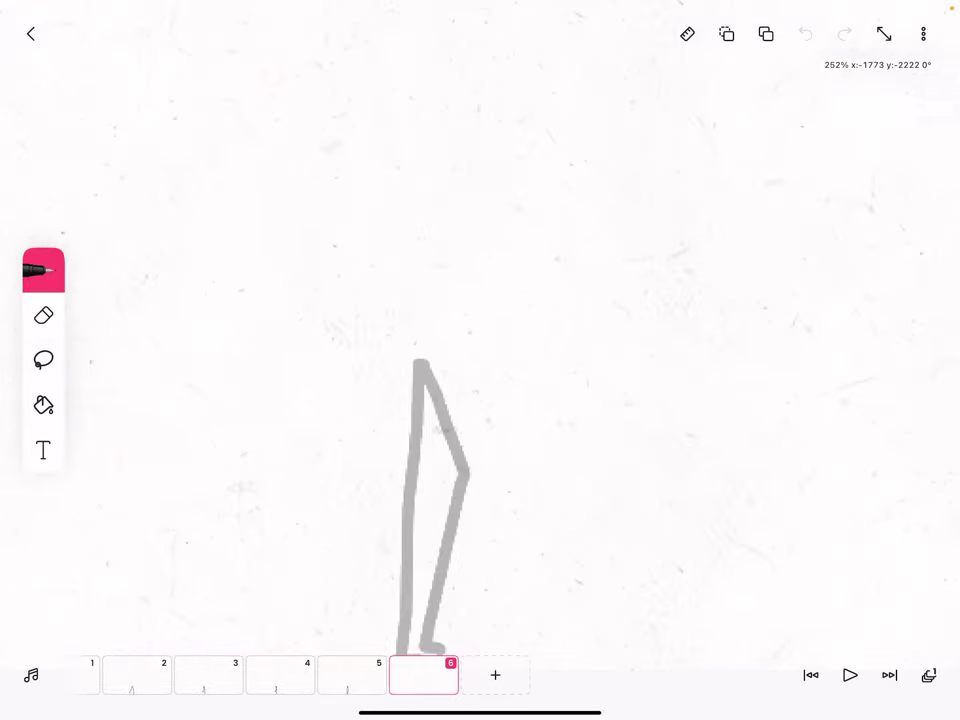
pyautogui.moveTo(473, 281)
pyautogui.mouseDown()
pyautogui.moveTo(421, 490)
pyautogui.moveTo(445, 488)
pyautogui.moveTo(477, 285)
pyautogui.moveTo(517, 481)
pyautogui.mouseUp()
pyautogui.click(805, 34)
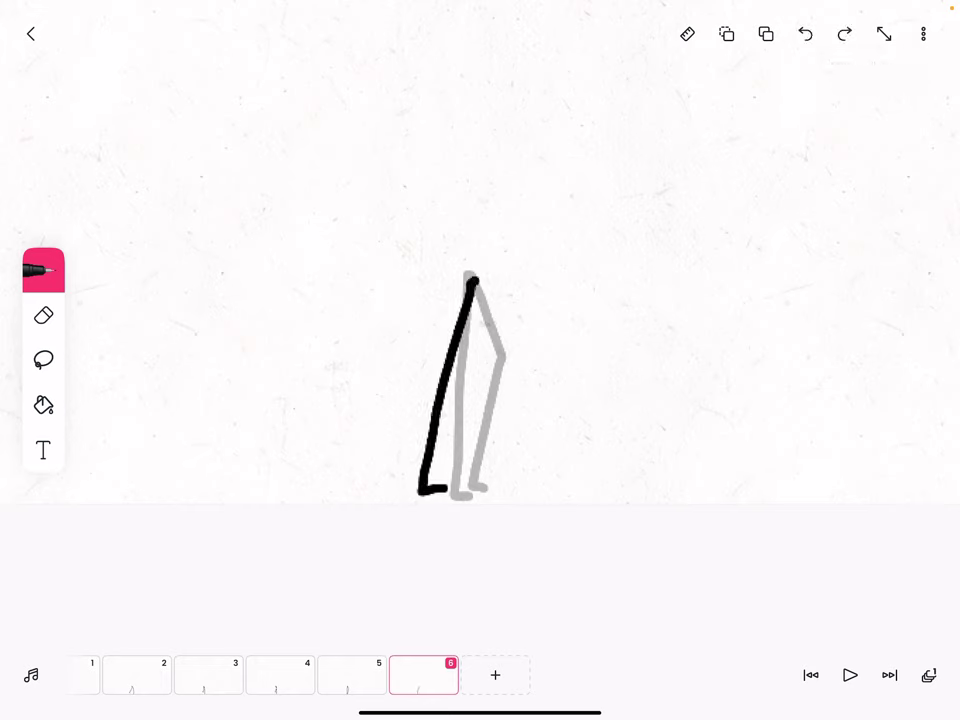
pyautogui.moveTo(474, 279)
pyautogui.mouseDown()
pyautogui.moveTo(489, 485)
pyautogui.moveTo(507, 489)
pyautogui.mouseUp()
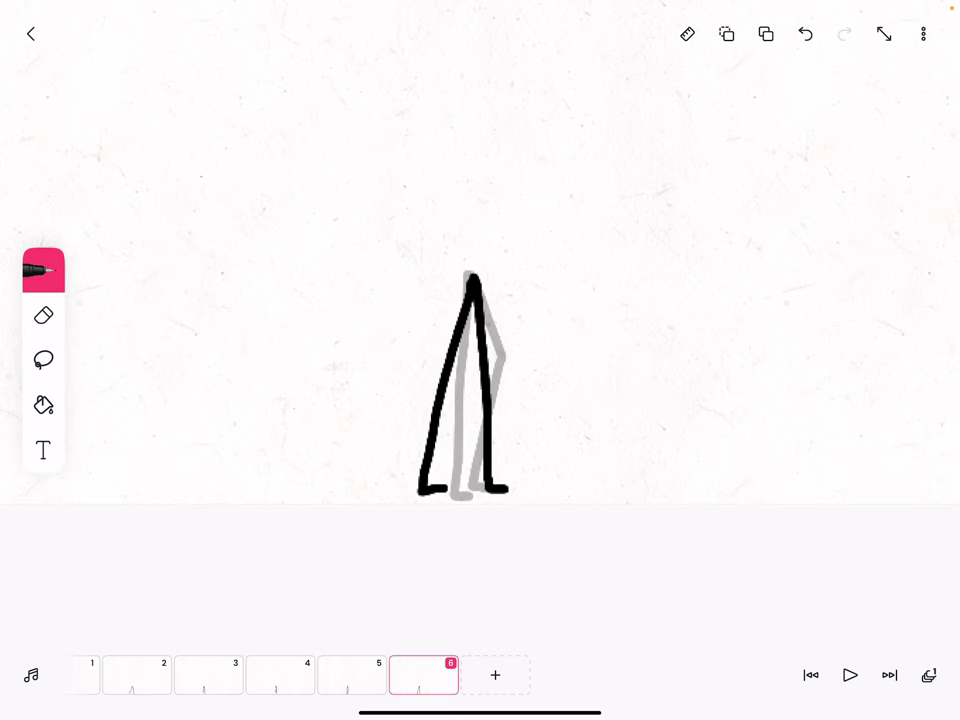
pyautogui.click(43, 360)
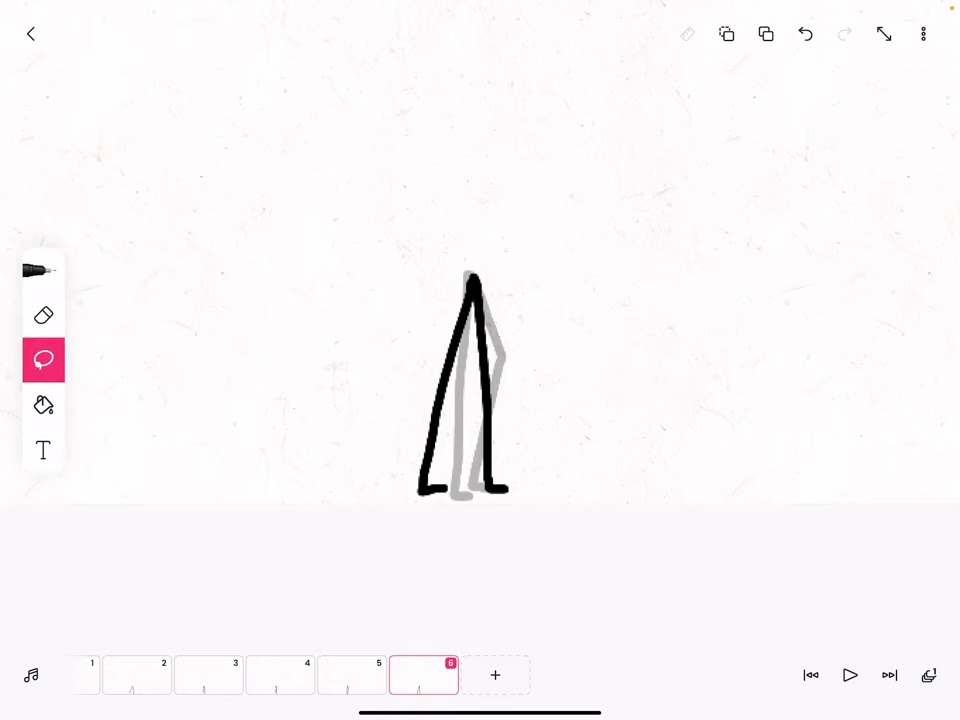
pyautogui.scroll(3, 460, 390)
pyautogui.moveTo(448, 540); pyautogui.dragTo(532, 588)
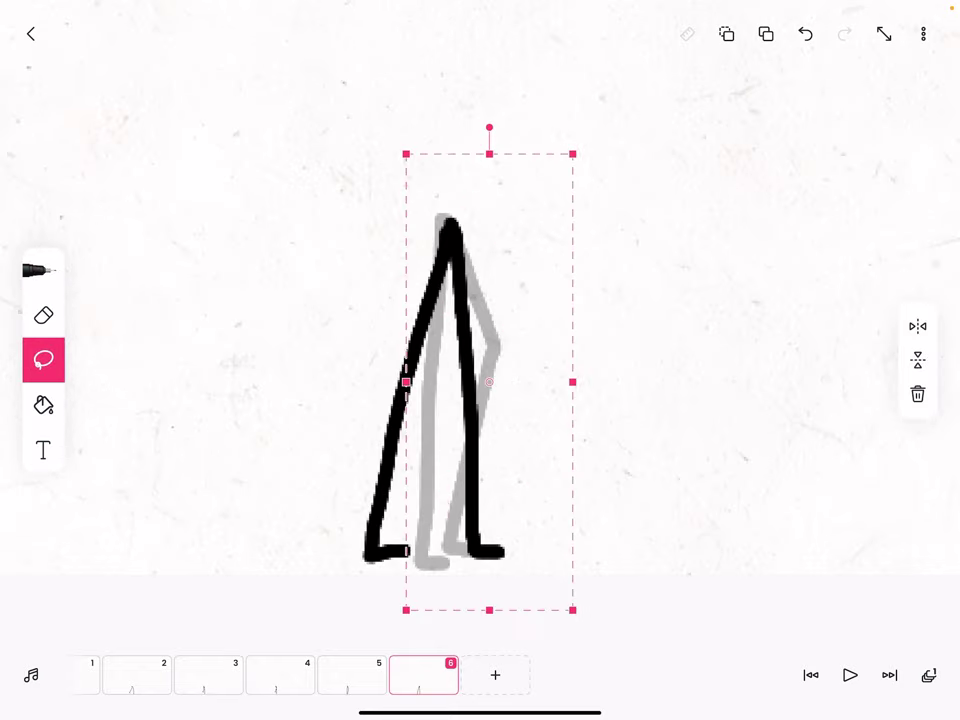
pyautogui.click(917, 394)
# Step: Redraw frame 6's back leg bent from the hip, then add frame 7
pyautogui.click(43, 270)
pyautogui.moveTo(450, 225)
pyautogui.mouseDown()
pyautogui.moveTo(465, 425)
pyautogui.moveTo(490, 505)
pyautogui.mouseUp()
pyautogui.click(805, 33)
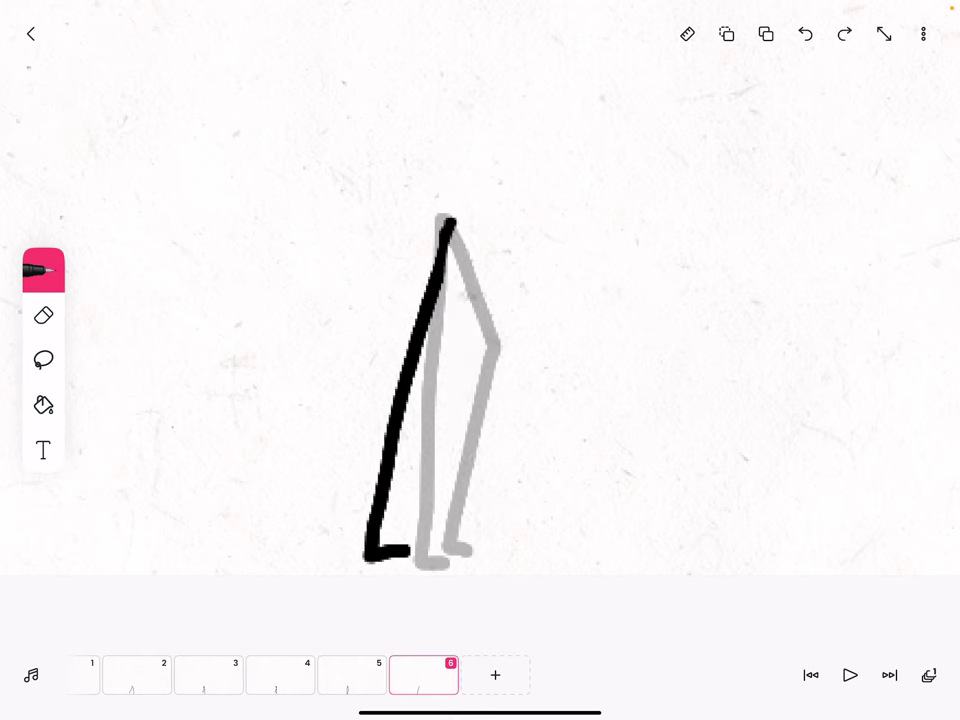
pyautogui.moveTo(448, 222); pyautogui.dragTo(457, 489)
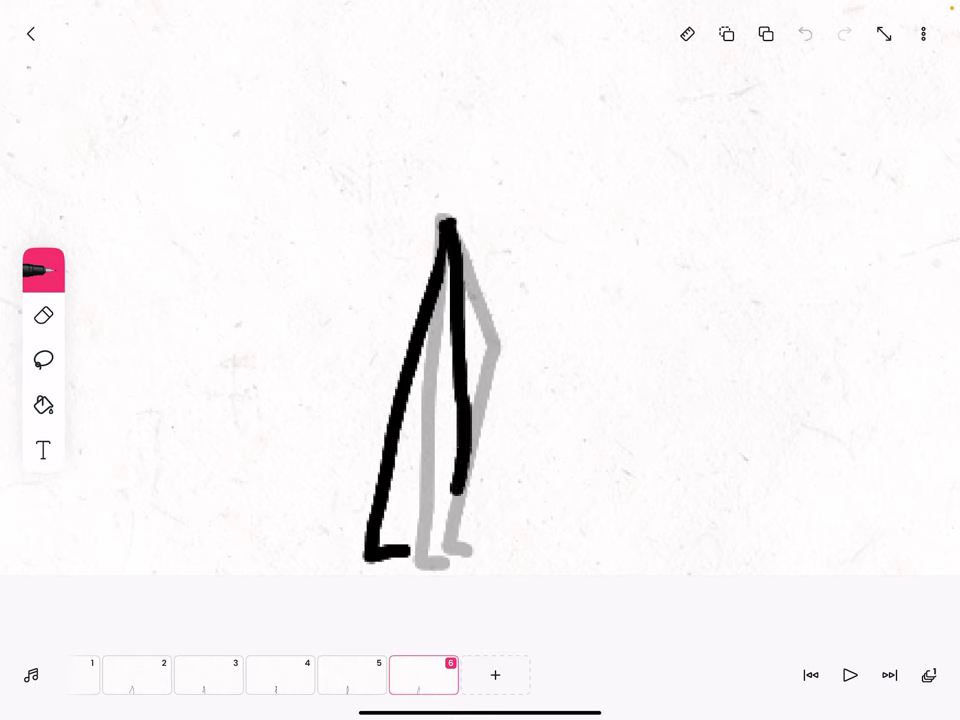
pyautogui.click(805, 33)
pyautogui.moveTo(448, 222)
pyautogui.mouseDown()
pyautogui.moveTo(490, 335)
pyautogui.moveTo(467, 482)
pyautogui.moveTo(500, 487)
pyautogui.moveTo(490, 493)
pyautogui.mouseUp()
pyautogui.click(805, 33)
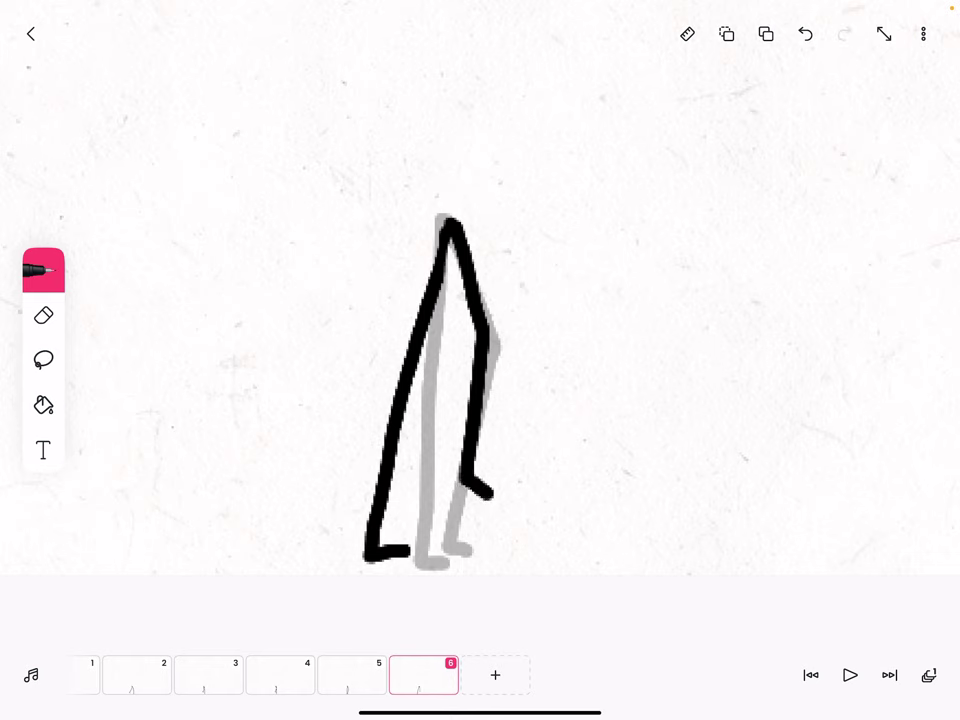
pyautogui.click(495, 675)
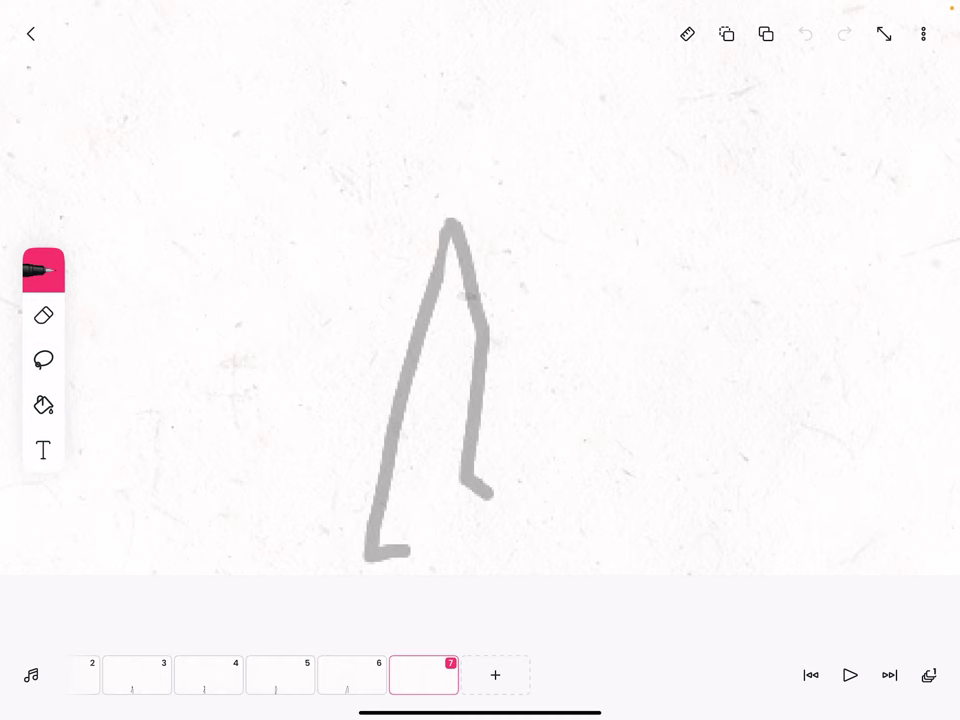
# Step: Draw left and right legs on frame 7, then on a new frame 8
pyautogui.moveTo(445, 220)
pyautogui.mouseDown()
pyautogui.moveTo(357, 568)
pyautogui.moveTo(380, 568)
pyautogui.mouseUp()
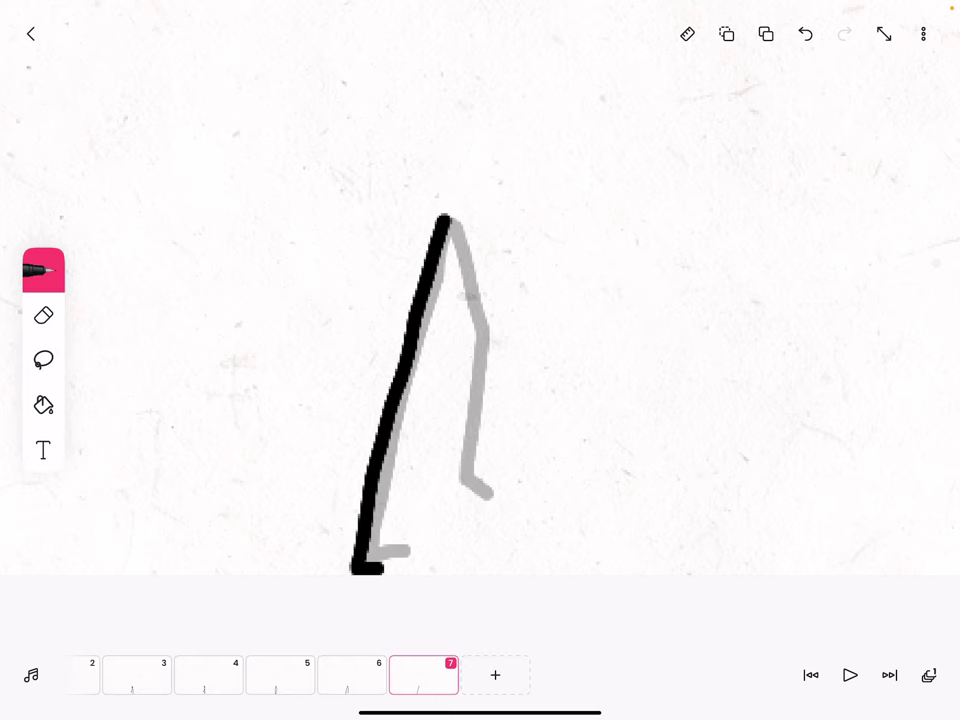
pyautogui.moveTo(445, 220)
pyautogui.mouseDown()
pyautogui.moveTo(480, 393)
pyautogui.moveTo(482, 476)
pyautogui.moveTo(508, 487)
pyautogui.mouseUp()
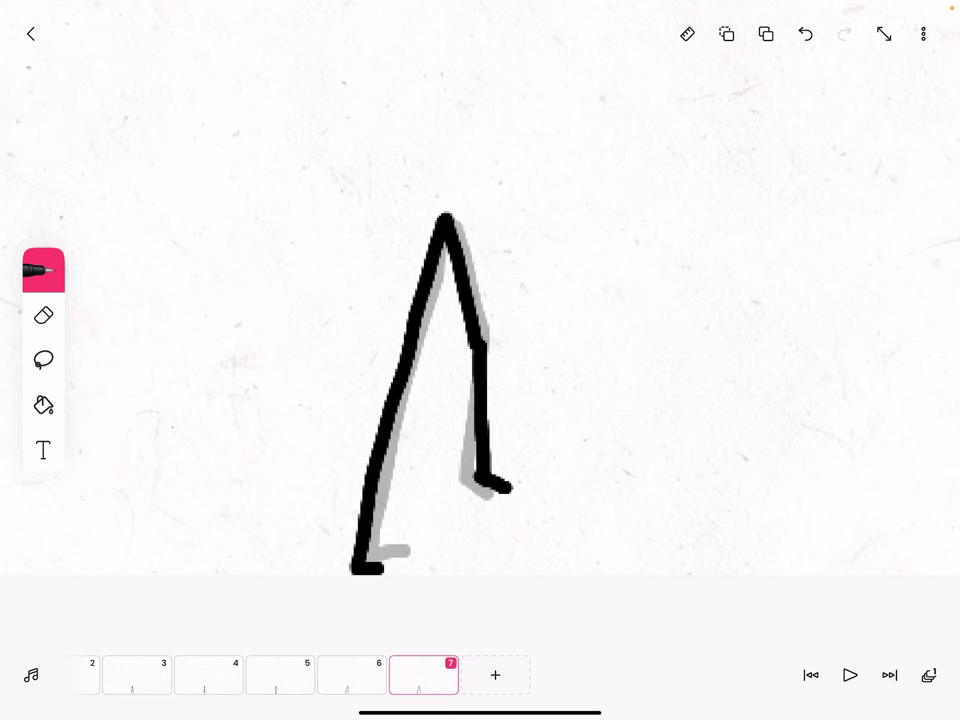
pyautogui.click(495, 675)
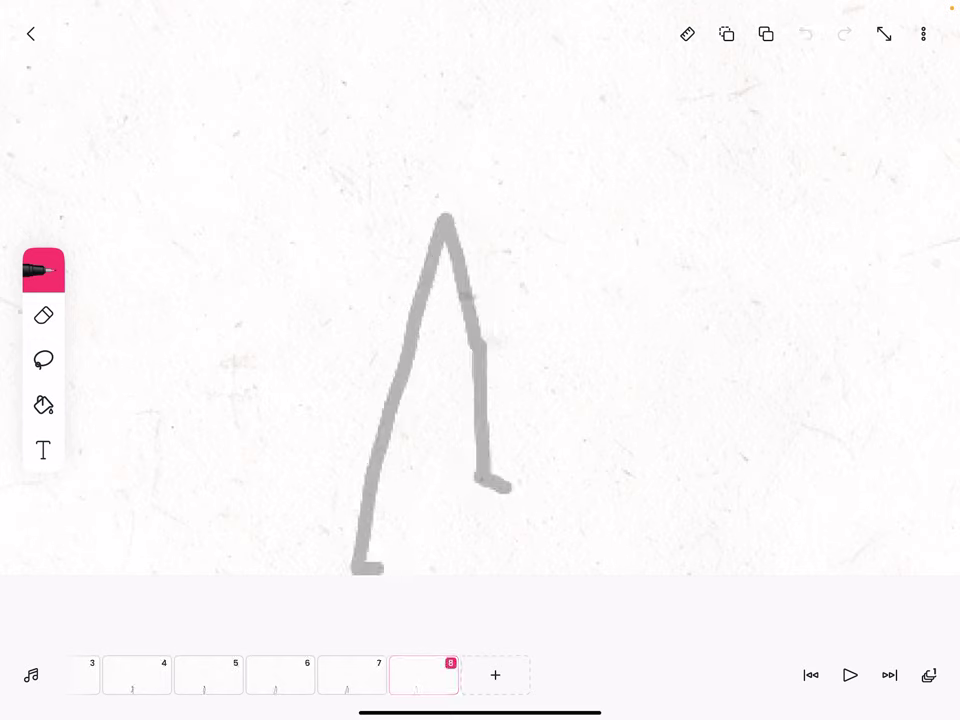
pyautogui.moveTo(437, 217)
pyautogui.mouseDown()
pyautogui.moveTo(348, 570)
pyautogui.moveTo(378, 570)
pyautogui.mouseUp()
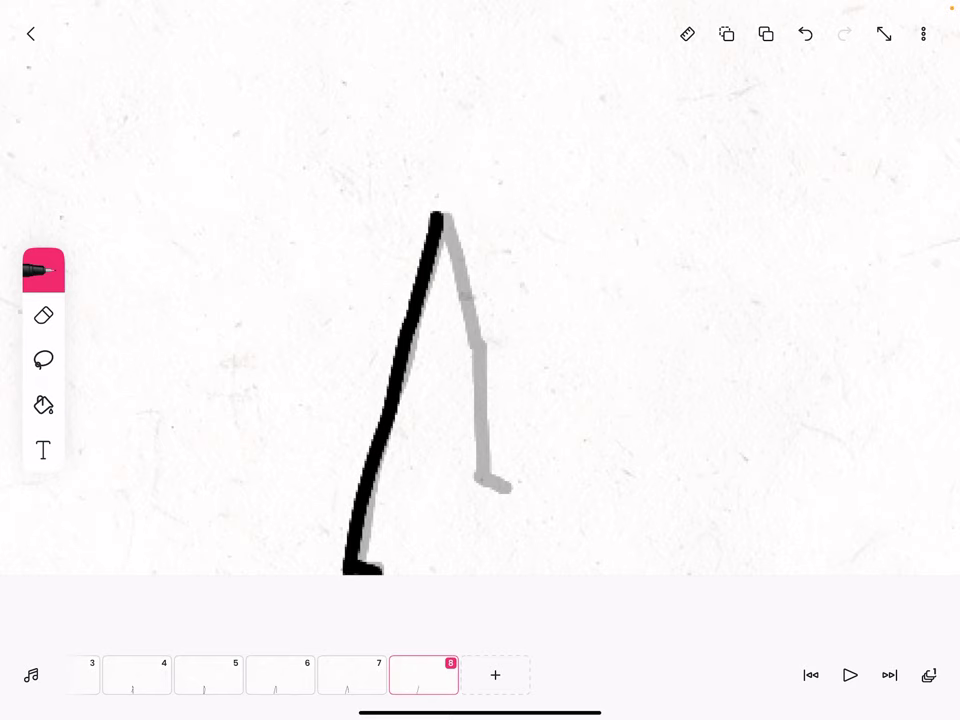
pyautogui.moveTo(438, 210)
pyautogui.mouseDown()
pyautogui.moveTo(477, 306)
pyautogui.moveTo(484, 568)
pyautogui.mouseUp()
# Step: Return to frame 1 and draw its body line above the legs
pyautogui.scroll(-3, 440, 390)
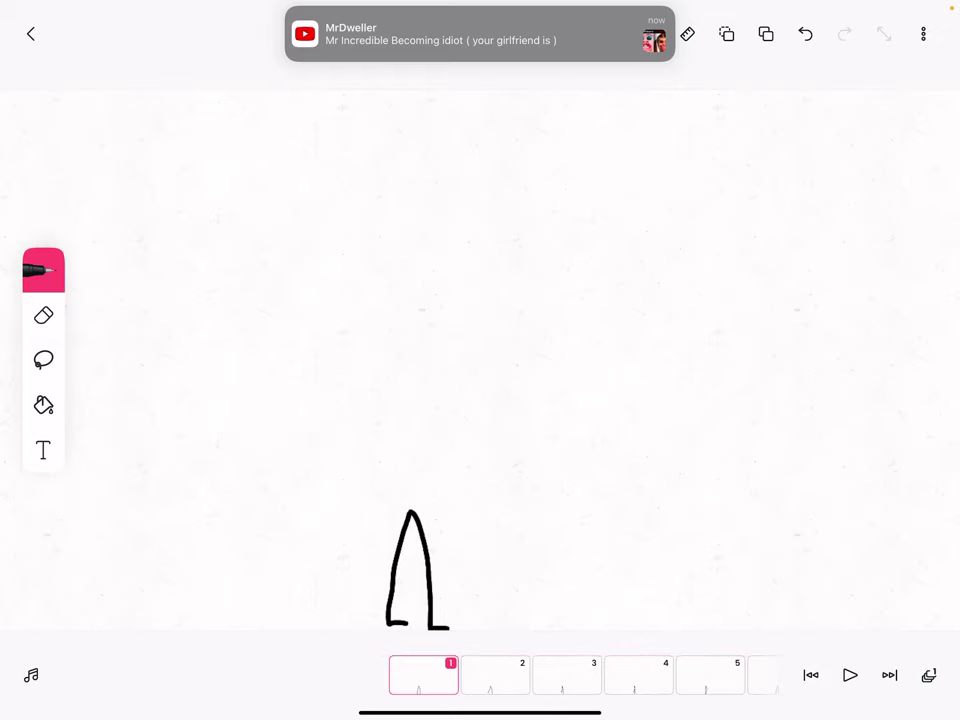
pyautogui.scroll(5, 452, 485)
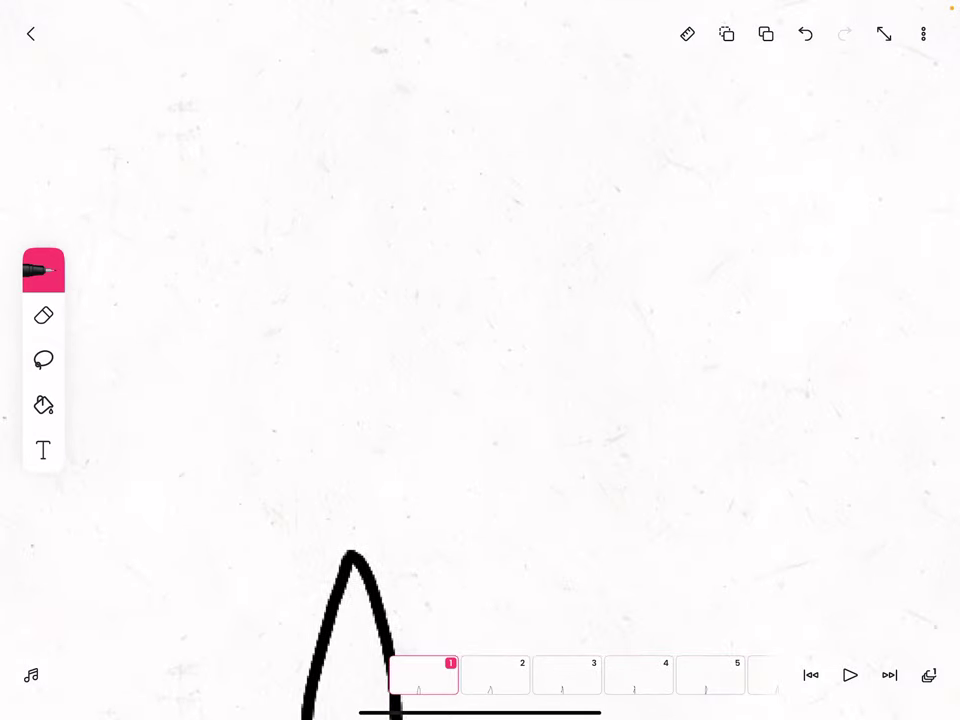
pyautogui.moveTo(350, 522); pyautogui.dragTo(350, 272)
pyautogui.hotkey('ctrl', 'z')
pyautogui.moveTo(348, 497)
pyautogui.mouseDown()
pyautogui.moveTo(341, 242)
pyautogui.moveTo(400, 146)
pyautogui.moveTo(335, 250)
pyautogui.mouseUp()
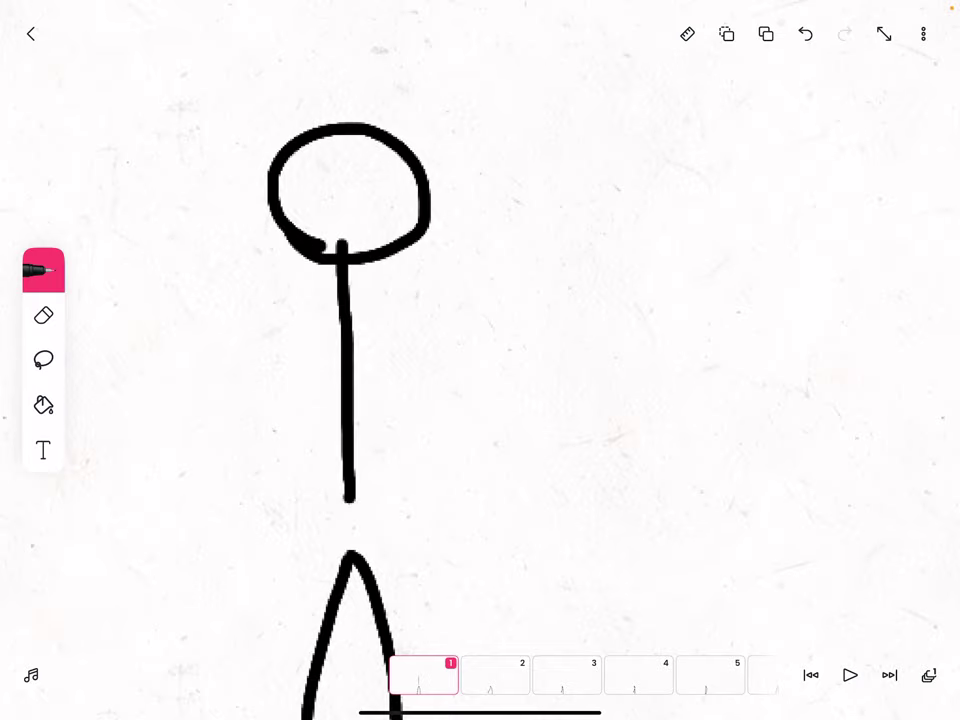
# Step: Redraw frame 1's round head with a smiling mouth and two eyes
pyautogui.scroll(3, 345, 250)
pyautogui.scroll(3, 400, 250)
pyautogui.hotkey('ctrl', 'z')
pyautogui.moveTo(466, 338)
pyautogui.mouseDown()
pyautogui.moveTo(364, 176)
pyautogui.moveTo(536, 334)
pyautogui.moveTo(405, 318)
pyautogui.mouseUp()
pyautogui.moveTo(422, 256); pyautogui.dragTo(575, 288)
pyautogui.moveTo(508, 146); pyautogui.dragTo(508, 223)
pyautogui.moveTo(561, 146); pyautogui.dragTo(561, 227)
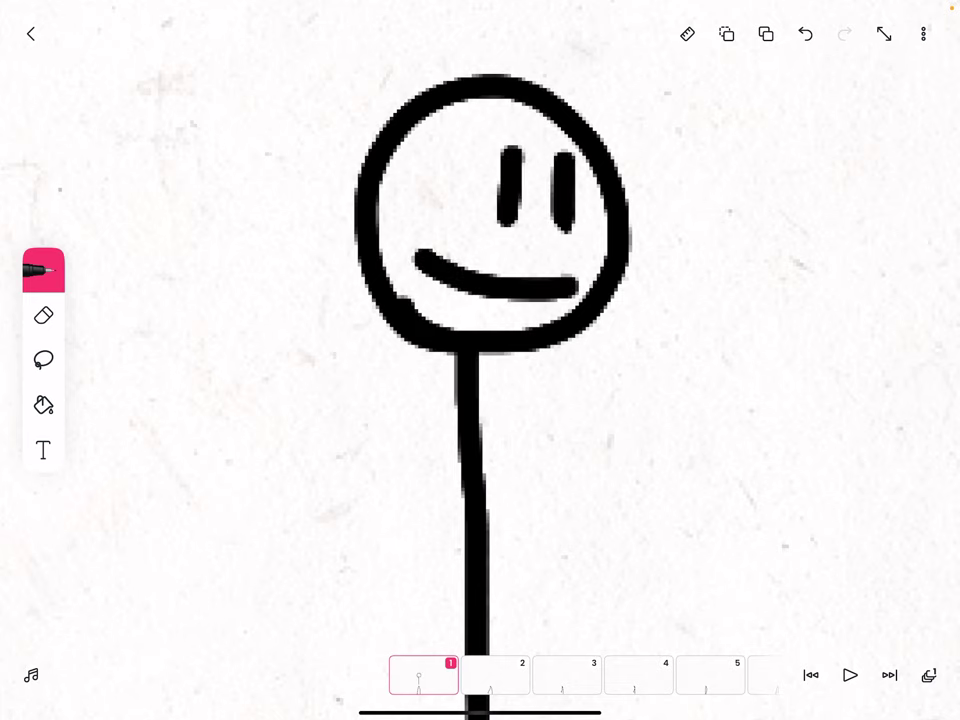
# Step: Draw both arms hanging from the neck on frame 1
pyautogui.scroll(-5, 420, 400)
pyautogui.scroll(3, 400, 400)
pyautogui.click(43, 270)
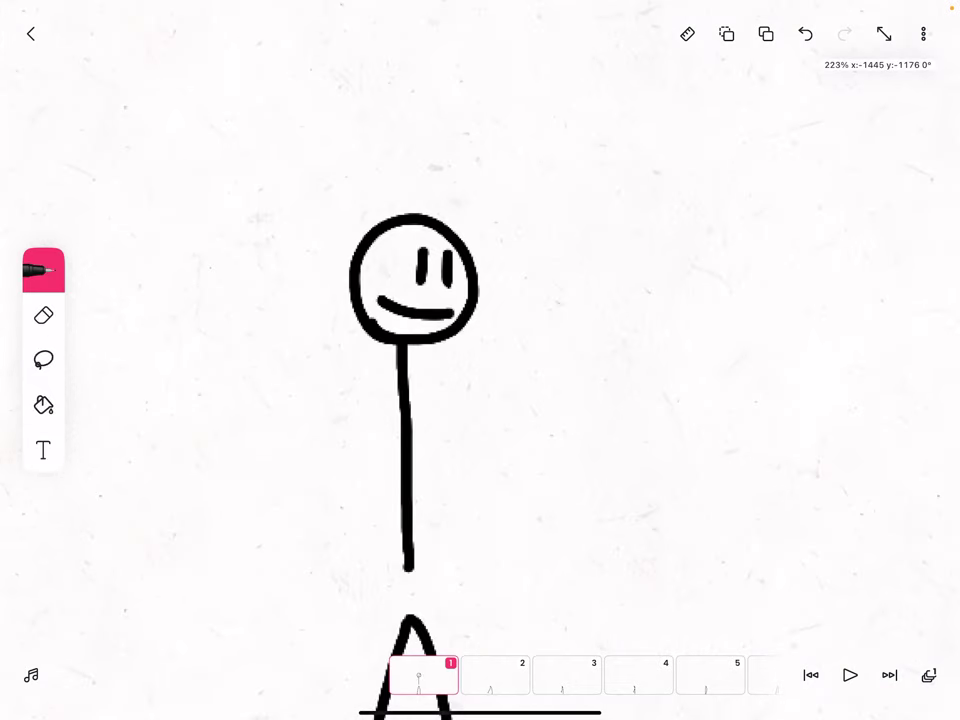
pyautogui.moveTo(398, 345)
pyautogui.mouseDown()
pyautogui.moveTo(357, 528)
pyautogui.moveTo(456, 492)
pyautogui.mouseUp()
pyautogui.click(43, 404)
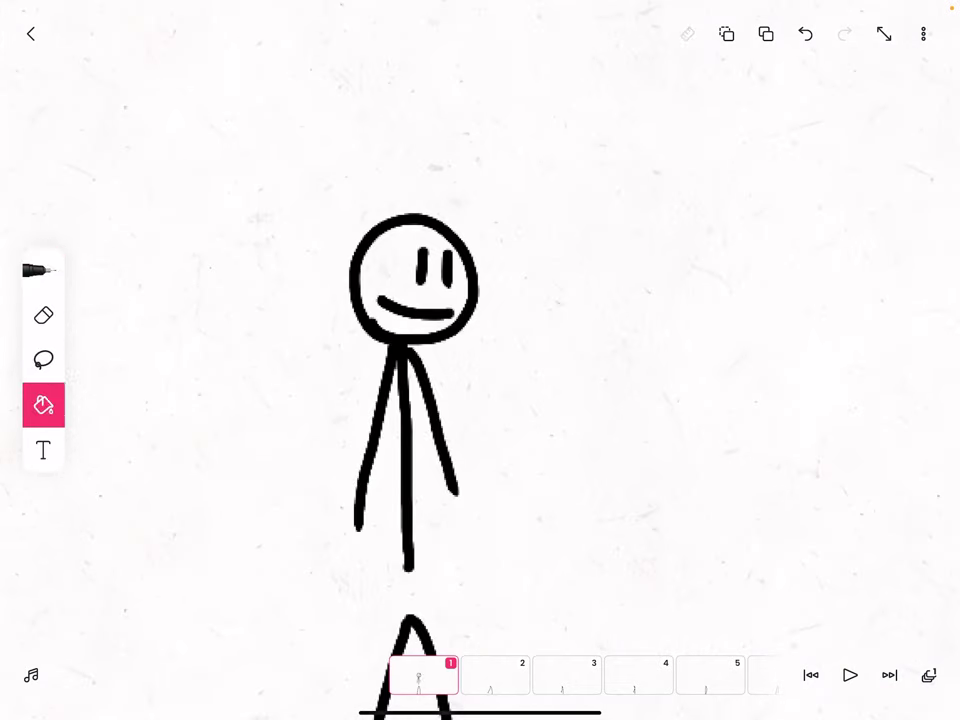
pyautogui.click(43, 360)
# Step: Lasso frame 1's head, body and arms, seat them on the legs, and carry them through frame 8
pyautogui.moveTo(386, 161); pyautogui.dragTo(420, 152)
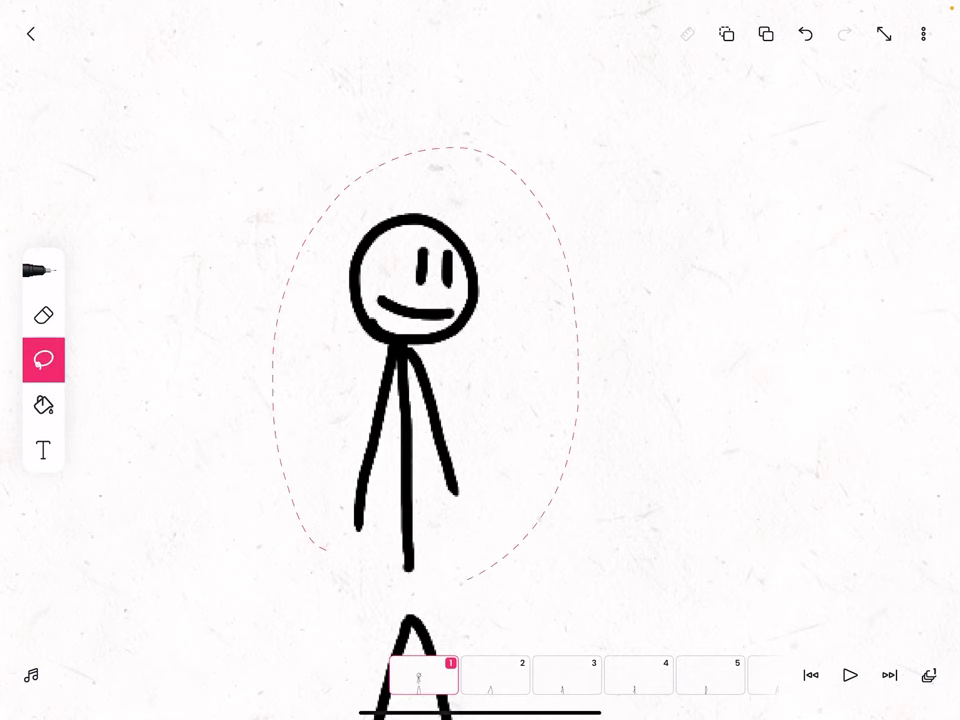
pyautogui.moveTo(424, 379); pyautogui.dragTo(430, 434)
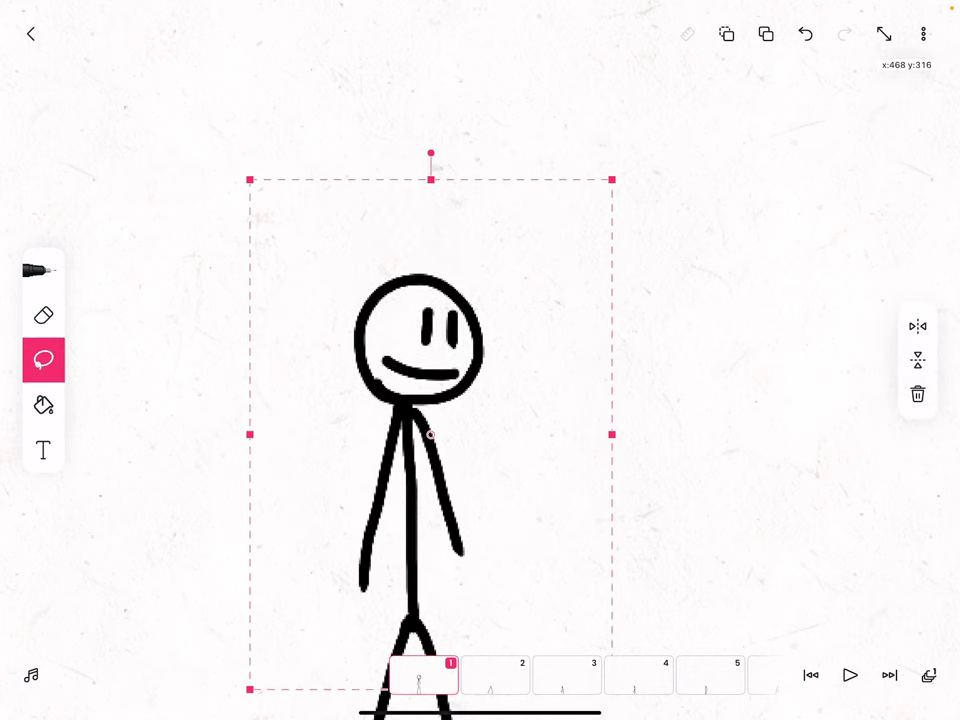
pyautogui.click(495, 675)
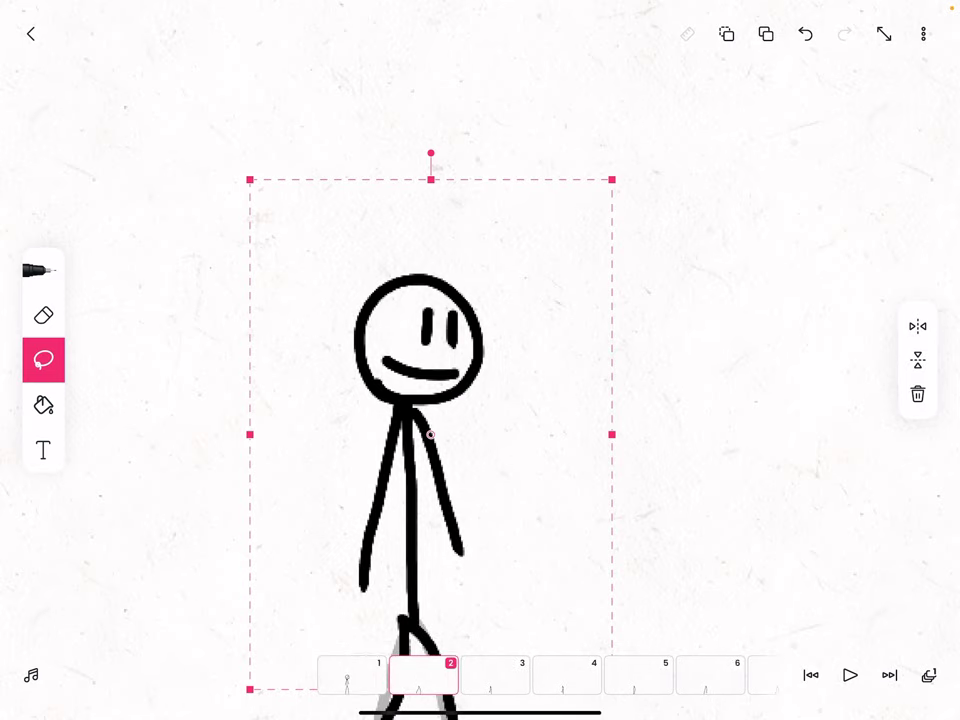
pyautogui.click(495, 675)
pyautogui.click(475, 675)
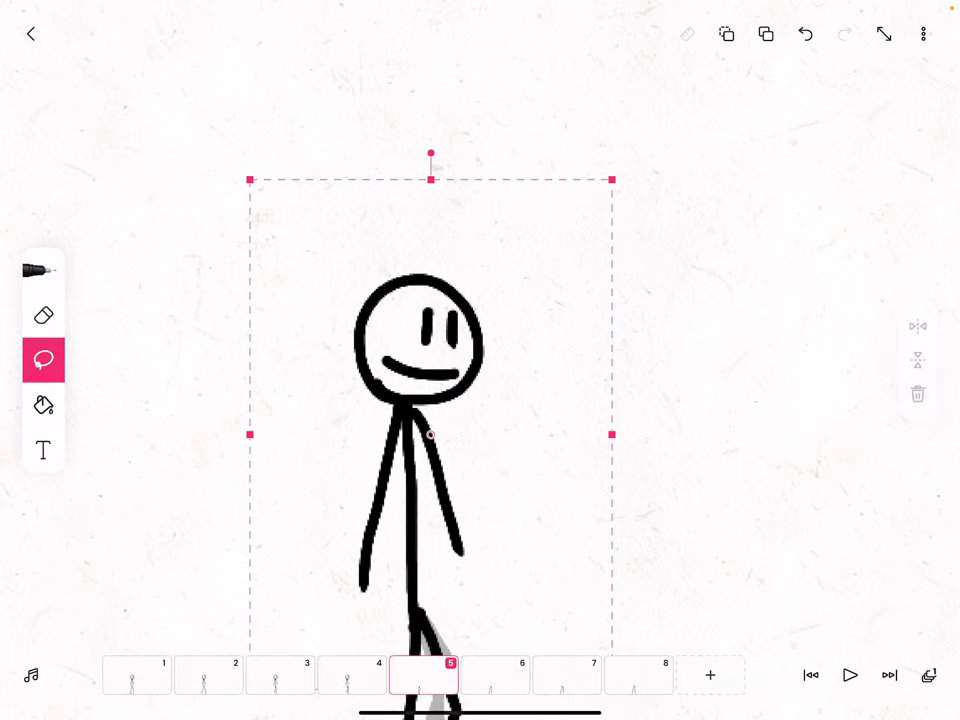
pyautogui.click(475, 675)
pyautogui.click(463, 675)
pyautogui.click(500, 675)
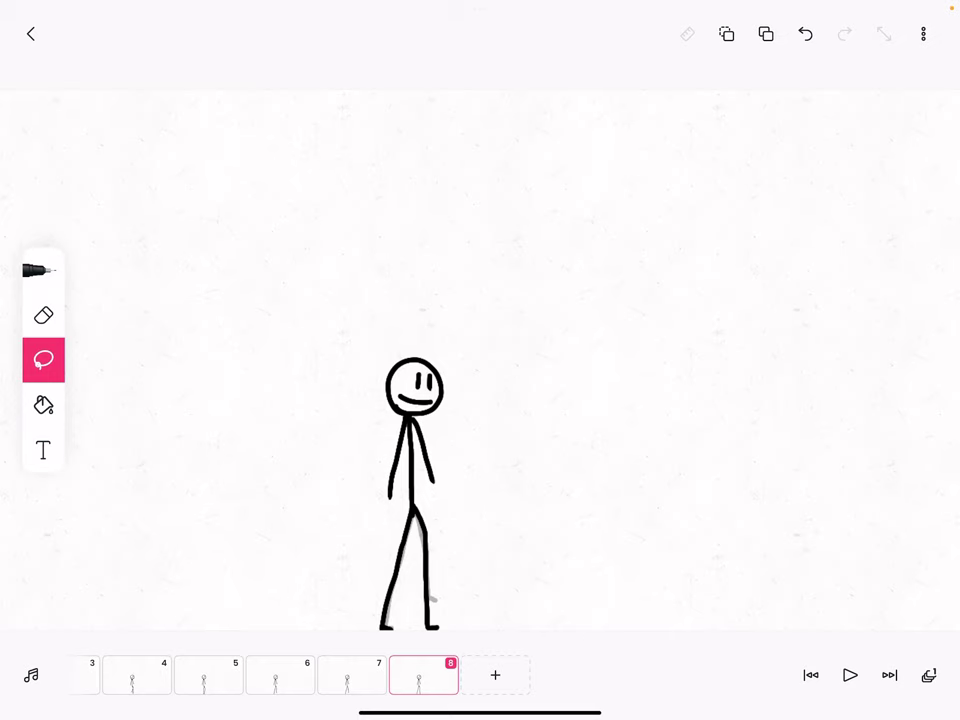
# Step: Undo the copied upper body on frame 8 and scrub back to frame 1, undoing its move
pyautogui.scroll(5, 415, 490)
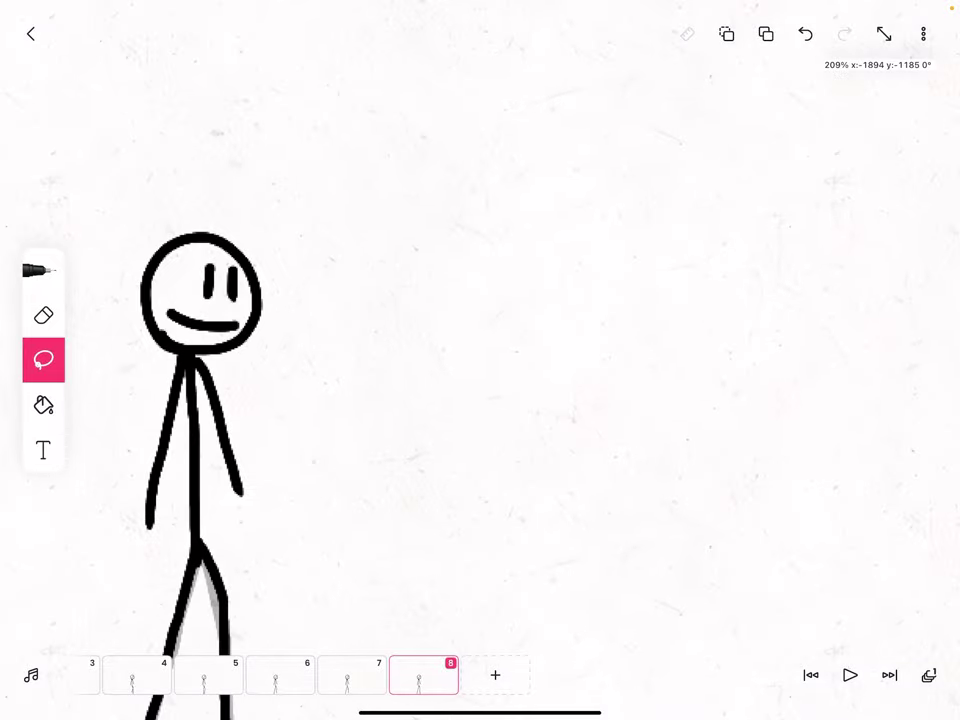
pyautogui.hotkey('ctrl', 'z')
pyautogui.moveTo(424, 675)
pyautogui.mouseDown()
pyautogui.moveTo(640, 675)
pyautogui.moveTo(458, 675)
pyautogui.moveTo(568, 675)
pyautogui.mouseUp()
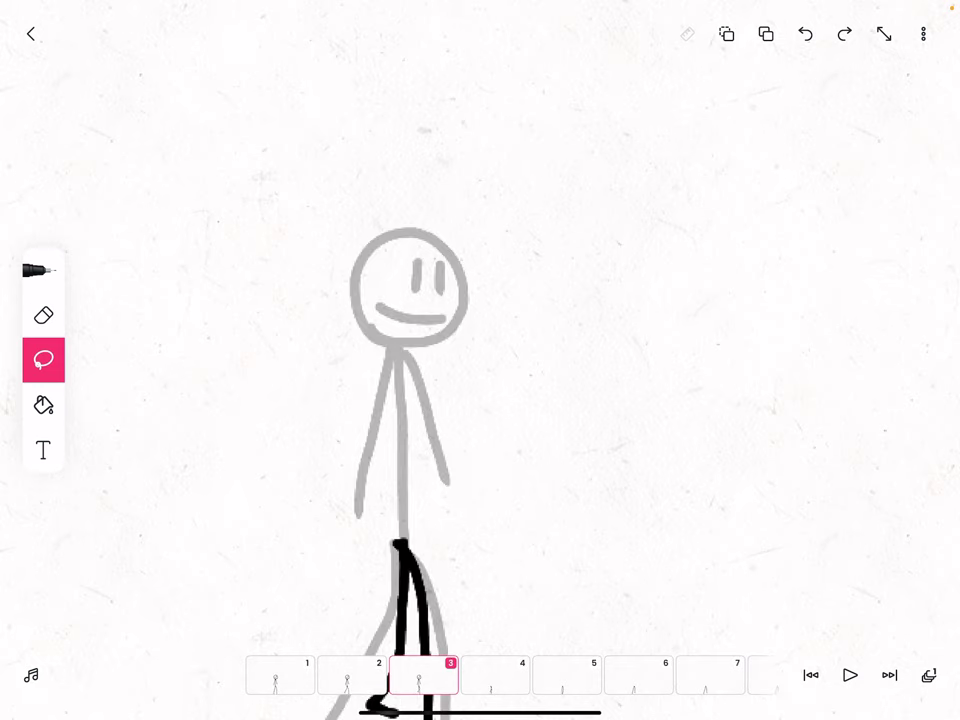
pyautogui.moveTo(424, 675); pyautogui.dragTo(495, 675)
pyautogui.moveTo(424, 675); pyautogui.dragTo(464, 675)
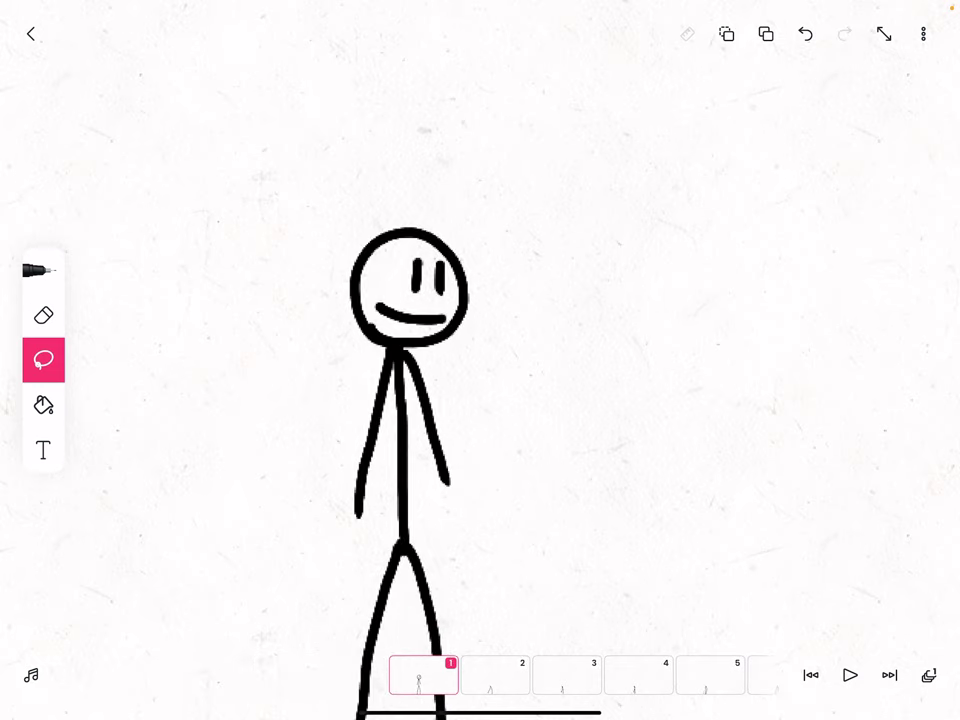
pyautogui.click(805, 34)
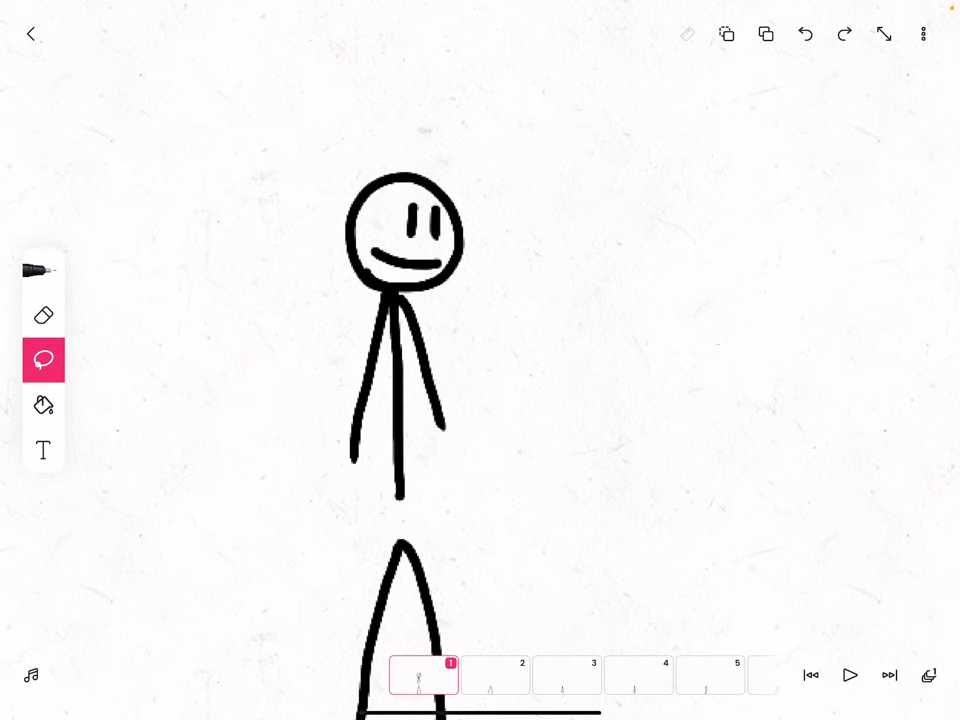
# Step: Lasso and delete frame 1's detached head, body and arms, leaving only the legs
pyautogui.moveTo(376, 530); pyautogui.dragTo(556, 345)
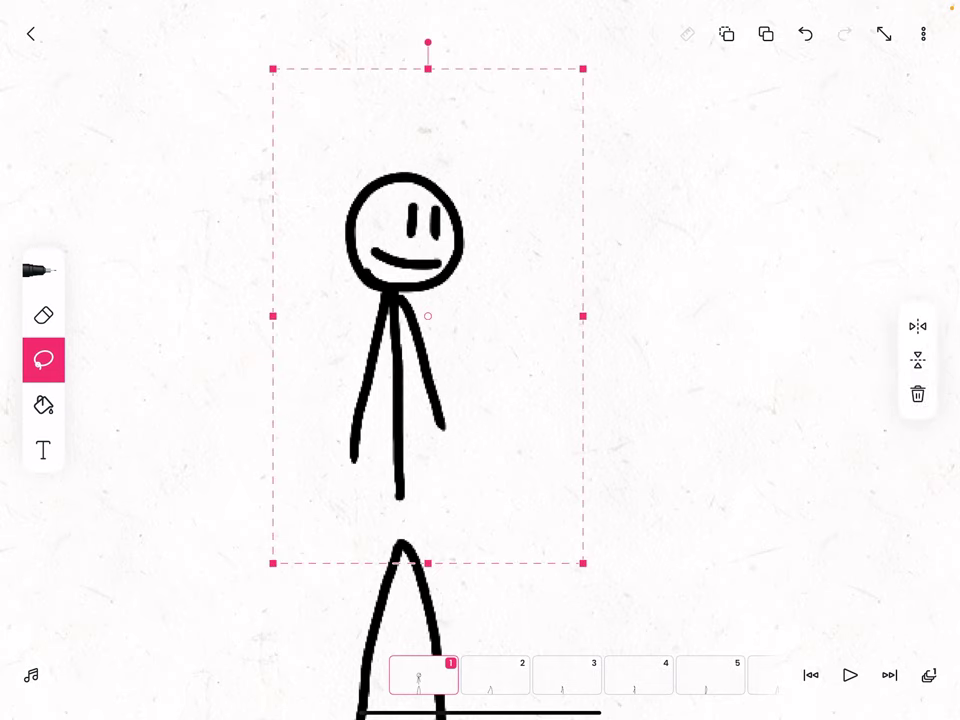
pyautogui.click(917, 394)
pyautogui.click(43, 270)
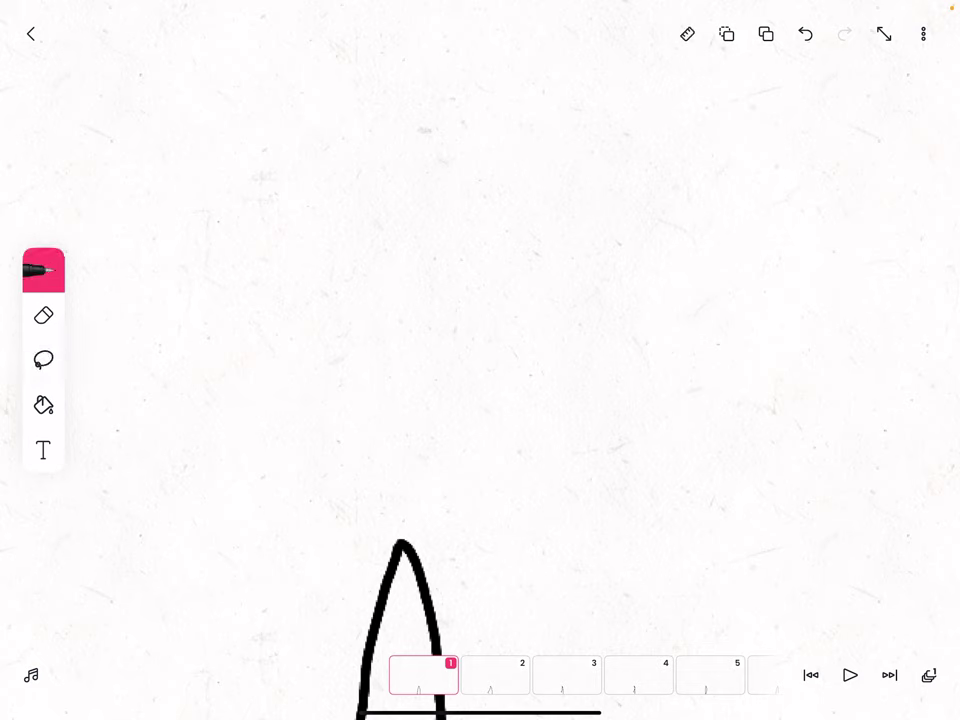
# Step: Draw frame 1's body line and both hanging arms above its legs
pyautogui.moveTo(400, 540); pyautogui.dragTo(400, 343)
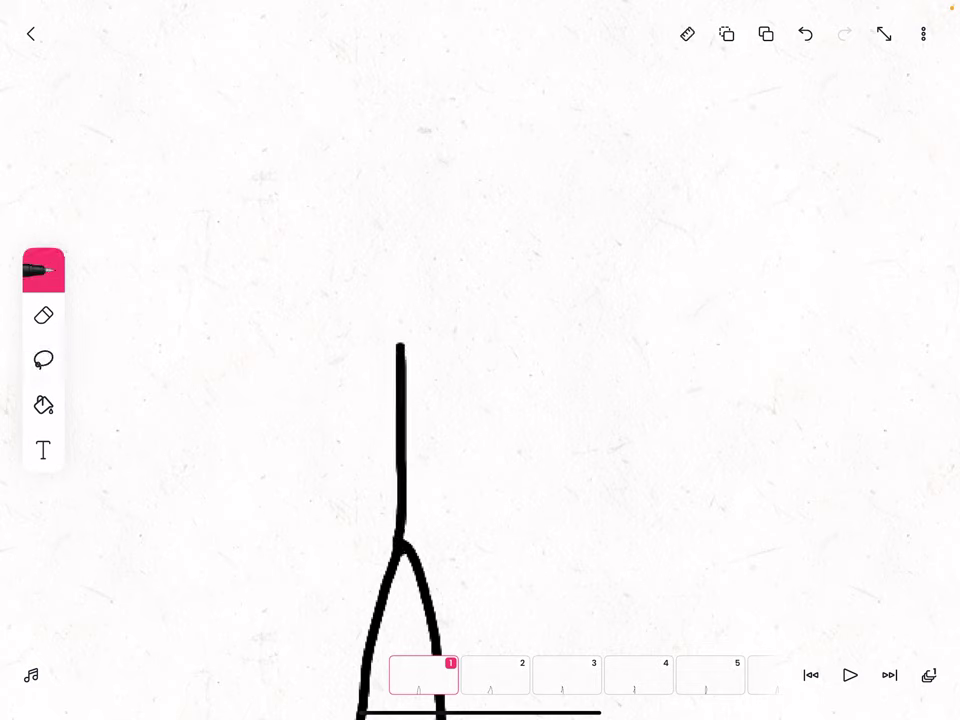
pyautogui.scroll(3, 400, 450)
pyautogui.moveTo(405, 200)
pyautogui.mouseDown()
pyautogui.moveTo(288, 520)
pyautogui.moveTo(313, 556)
pyautogui.moveTo(450, 226)
pyautogui.moveTo(500, 378)
pyautogui.moveTo(495, 462)
pyautogui.mouseUp()
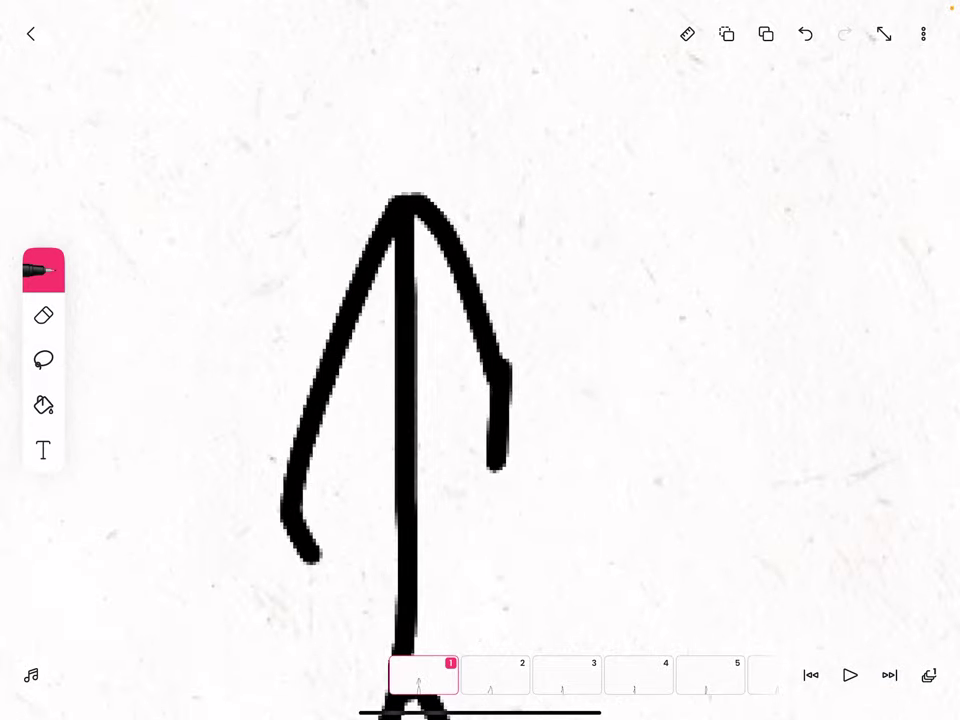
# Step: Draw frame 2's body and right arm, then frame 3's body line
pyautogui.click(495, 675)
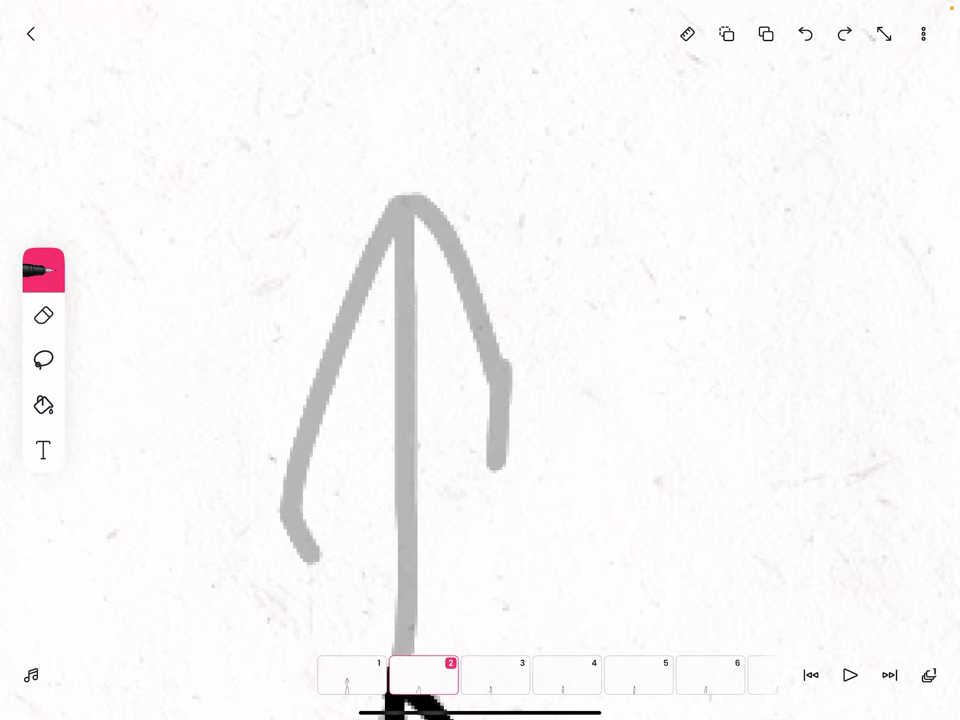
pyautogui.scroll(-3, 420, 400)
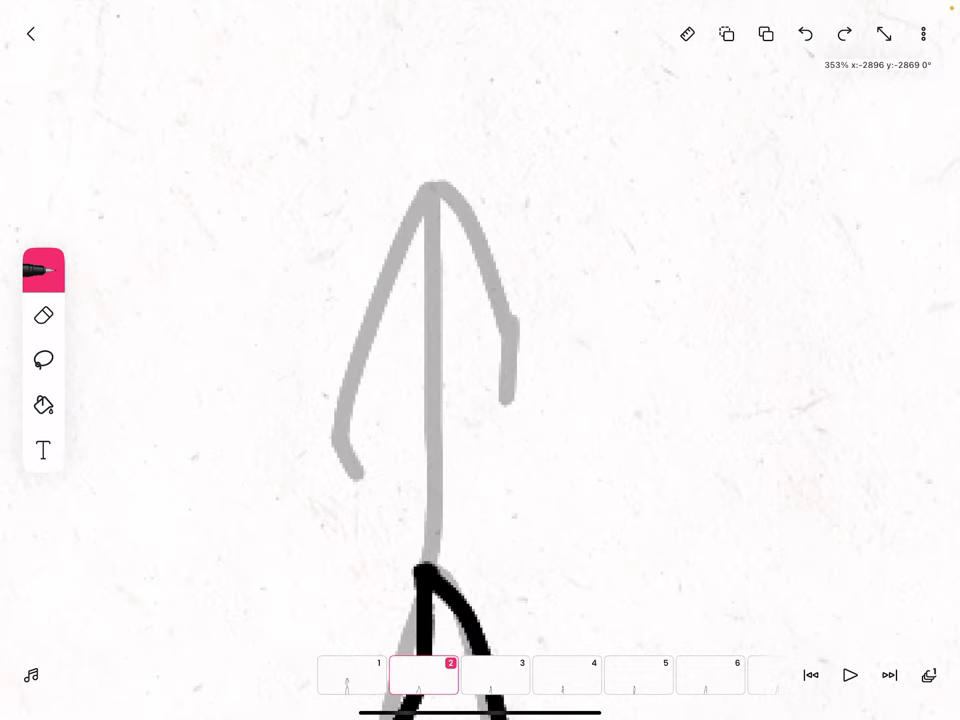
pyautogui.moveTo(420, 570)
pyautogui.mouseDown()
pyautogui.moveTo(446, 338)
pyautogui.moveTo(438, 180)
pyautogui.moveTo(360, 392)
pyautogui.moveTo(355, 487)
pyautogui.mouseUp()
pyautogui.moveTo(440, 185); pyautogui.dragTo(512, 440)
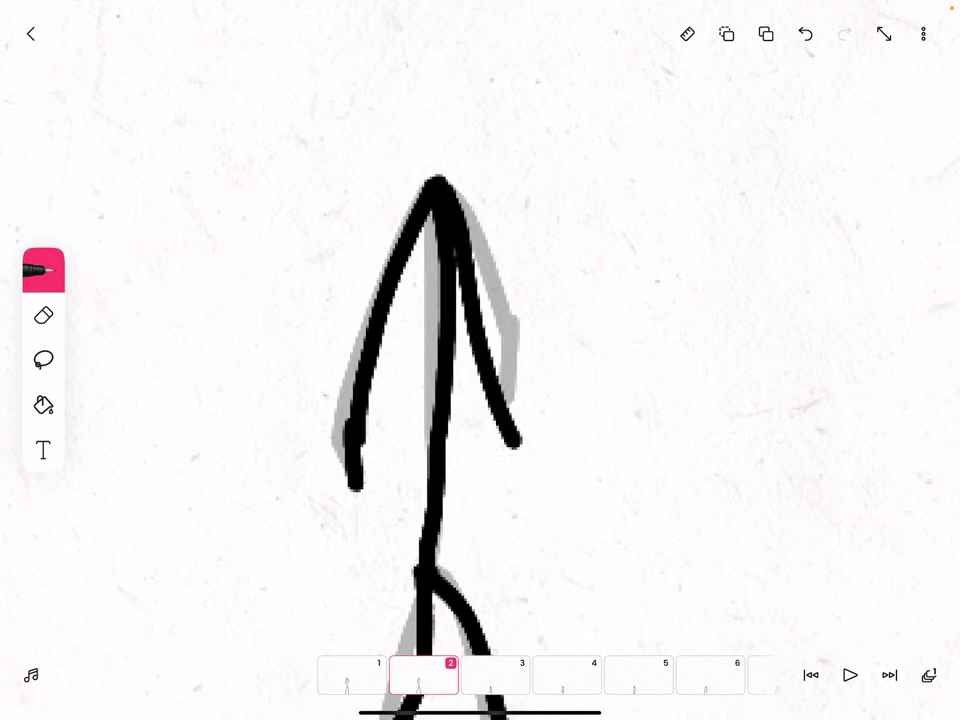
pyautogui.click(495, 675)
pyautogui.moveTo(430, 577)
pyautogui.mouseDown()
pyautogui.moveTo(443, 182)
pyautogui.moveTo(368, 485)
pyautogui.mouseUp()
# Step: Add frame 3's right arm, then draw frame 4's body line and hanging arms
pyautogui.moveTo(447, 181); pyautogui.dragTo(478, 460)
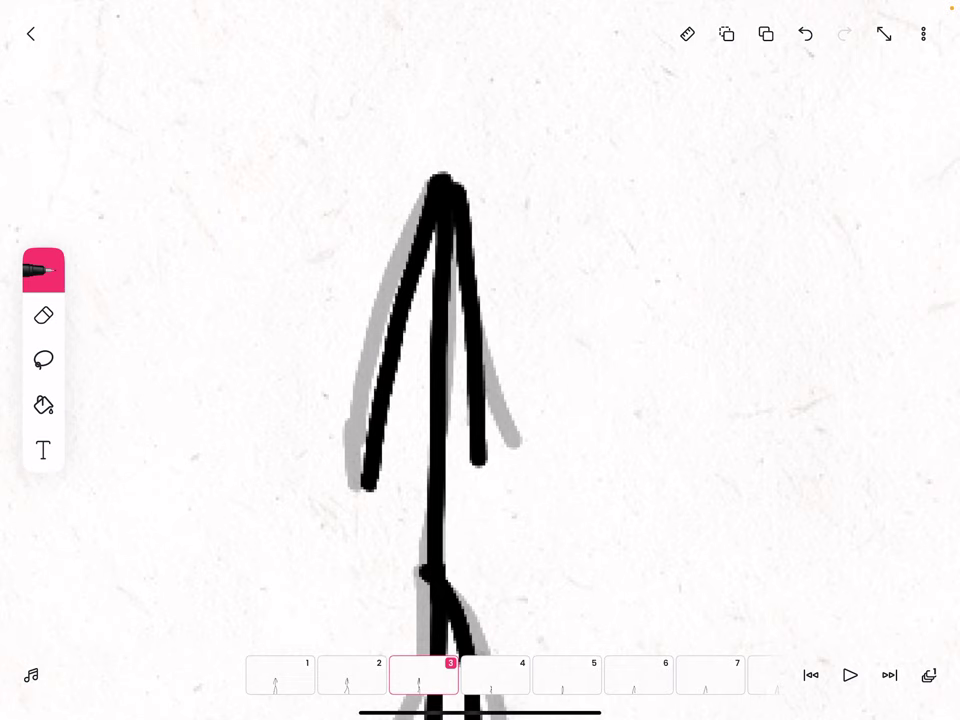
pyautogui.click(495, 675)
pyautogui.moveTo(433, 568); pyautogui.dragTo(449, 182)
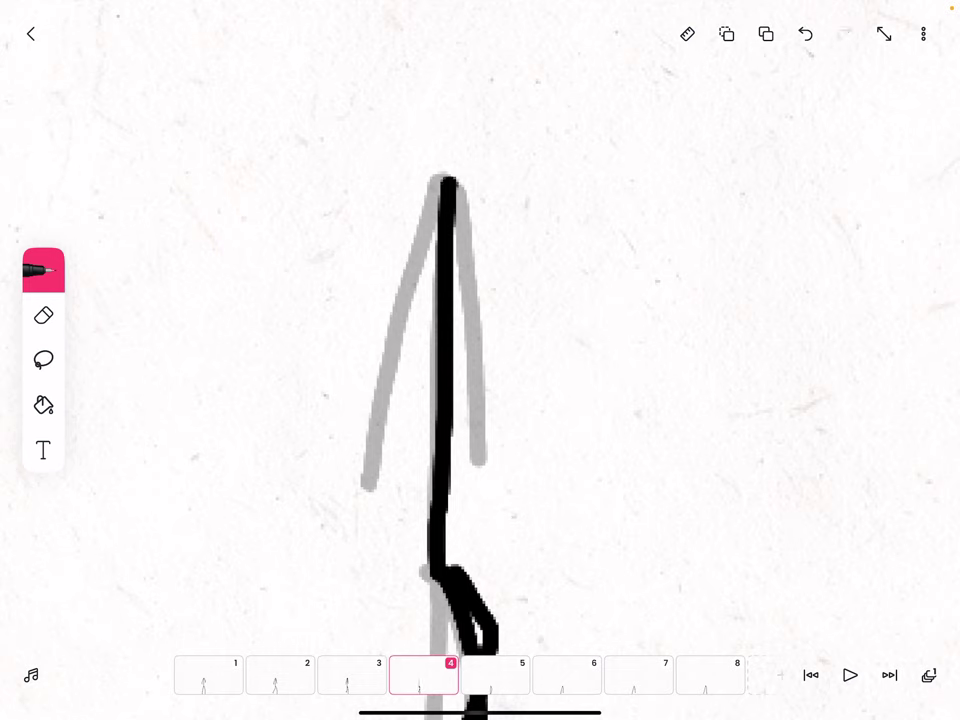
pyautogui.moveTo(448, 184)
pyautogui.mouseDown()
pyautogui.moveTo(405, 347)
pyautogui.moveTo(414, 490)
pyautogui.moveTo(464, 330)
pyautogui.moveTo(465, 462)
pyautogui.mouseUp()
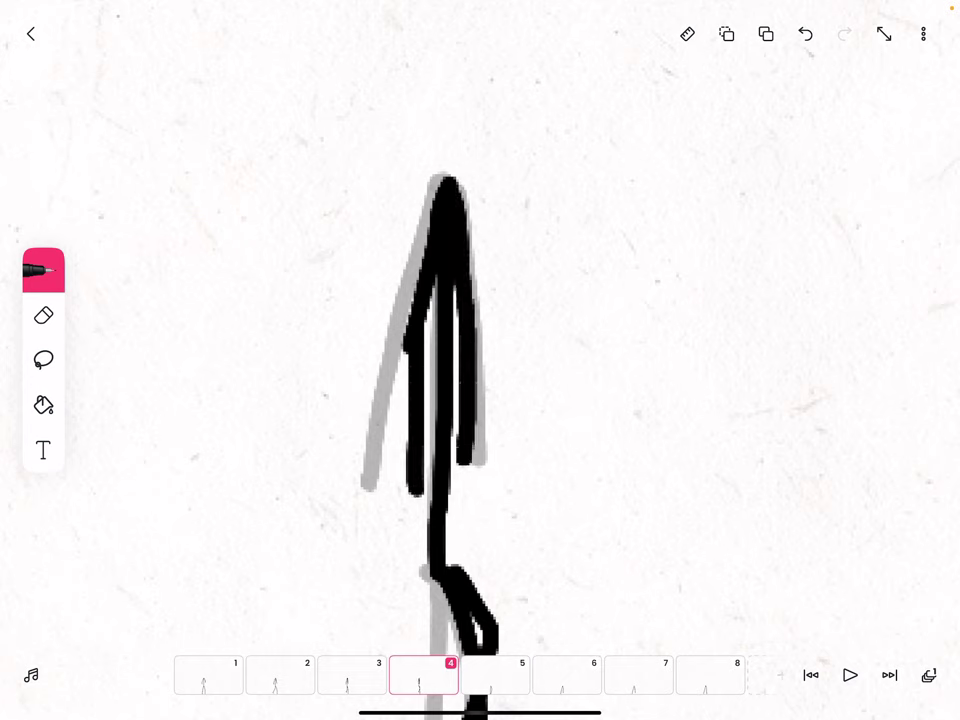
# Step: Draw frame 5's body line with left and right arms, then frame 6's body line
pyautogui.click(495, 675)
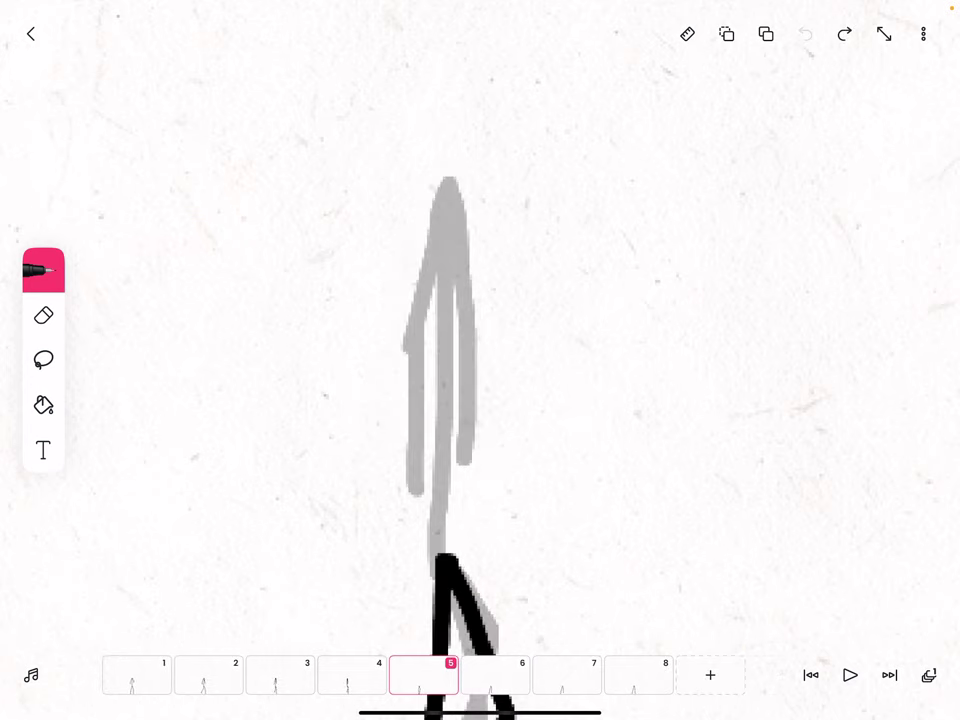
pyautogui.moveTo(440, 560); pyautogui.dragTo(436, 190)
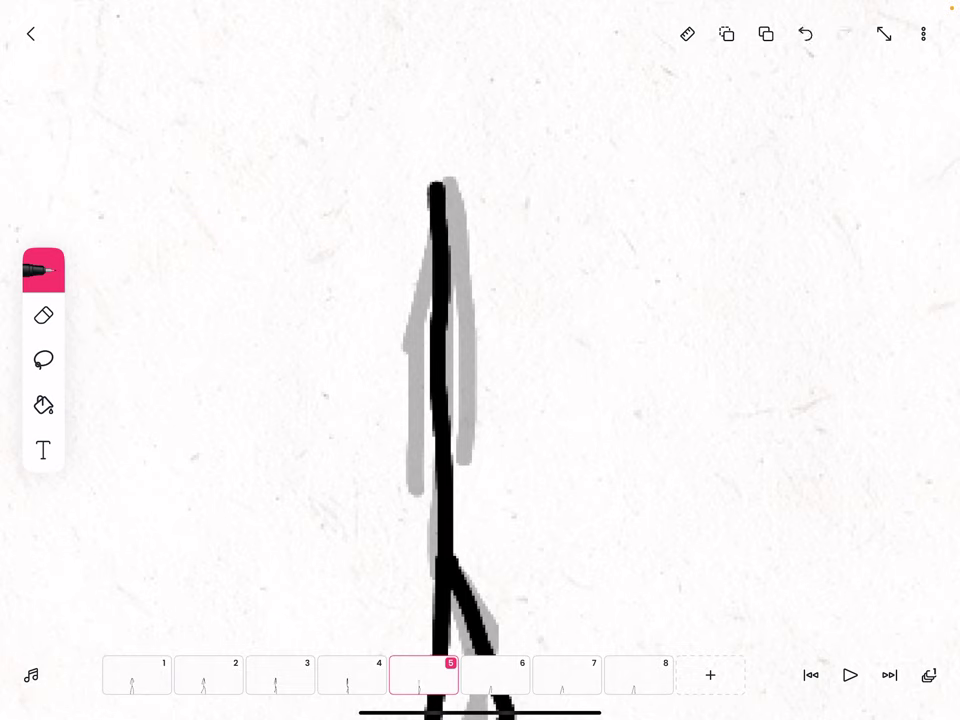
pyautogui.moveTo(441, 187)
pyautogui.mouseDown()
pyautogui.moveTo(407, 294)
pyautogui.moveTo(402, 485)
pyautogui.mouseUp()
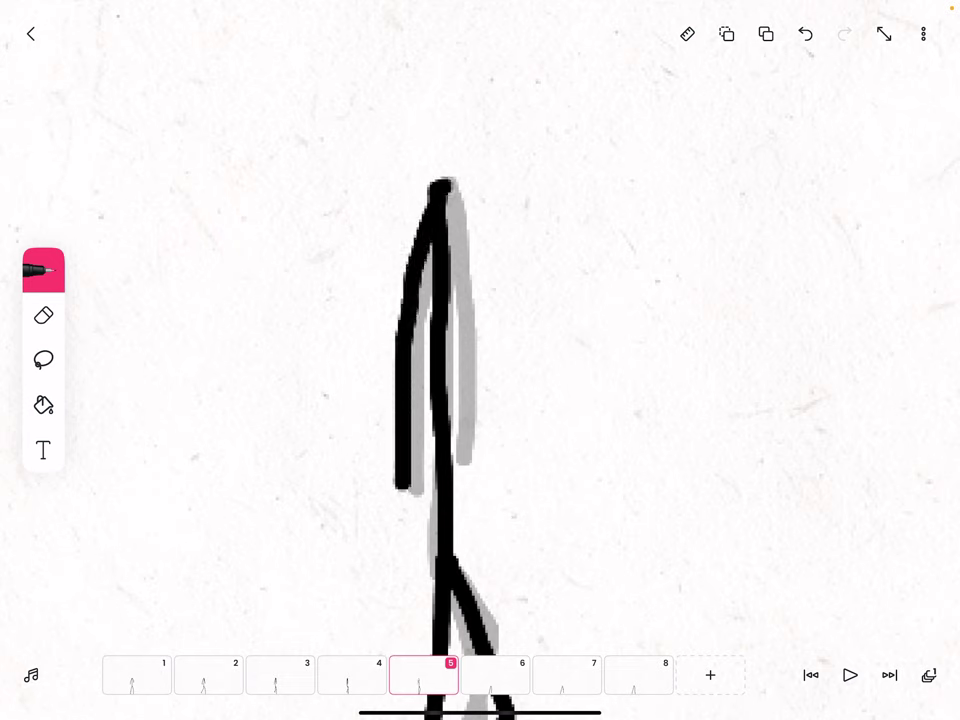
pyautogui.moveTo(441, 168); pyautogui.dragTo(488, 452)
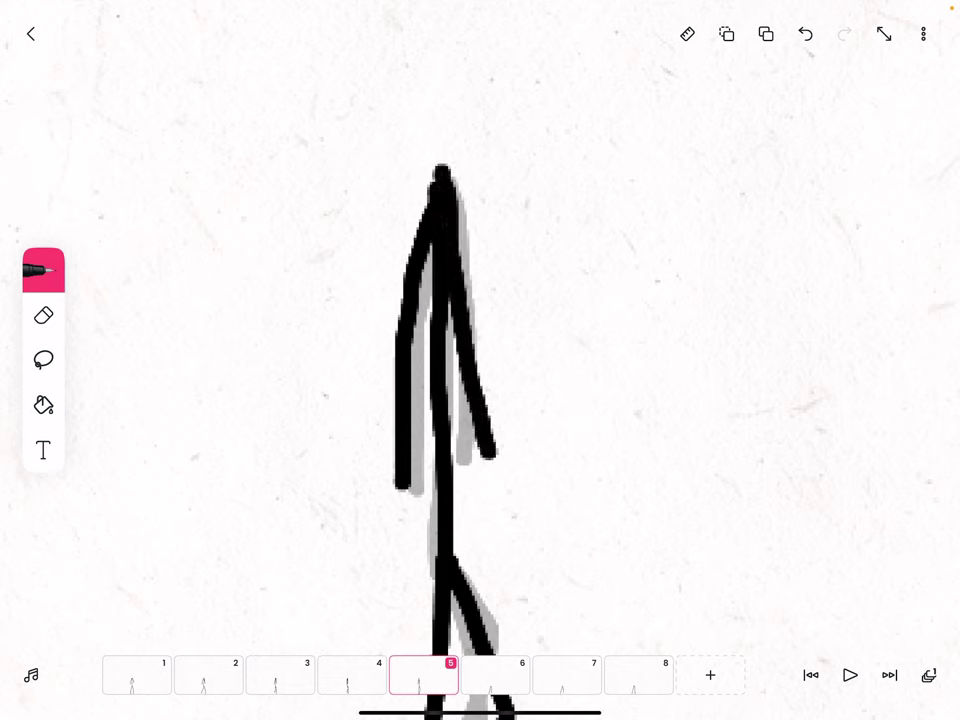
pyautogui.click(495, 675)
pyautogui.moveTo(445, 572); pyautogui.dragTo(438, 163)
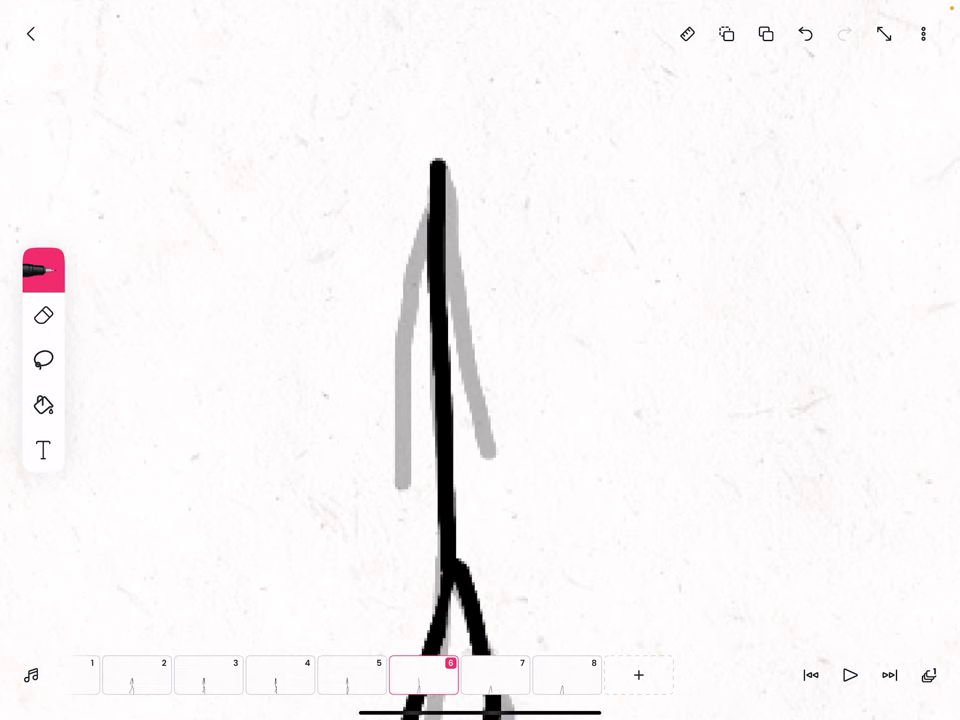
# Step: Add both arms to frame 6, then body lines and arms on frames 7 and 8
pyautogui.moveTo(430, 186)
pyautogui.mouseDown()
pyautogui.moveTo(396, 326)
pyautogui.moveTo(392, 420)
pyautogui.moveTo(405, 488)
pyautogui.mouseUp()
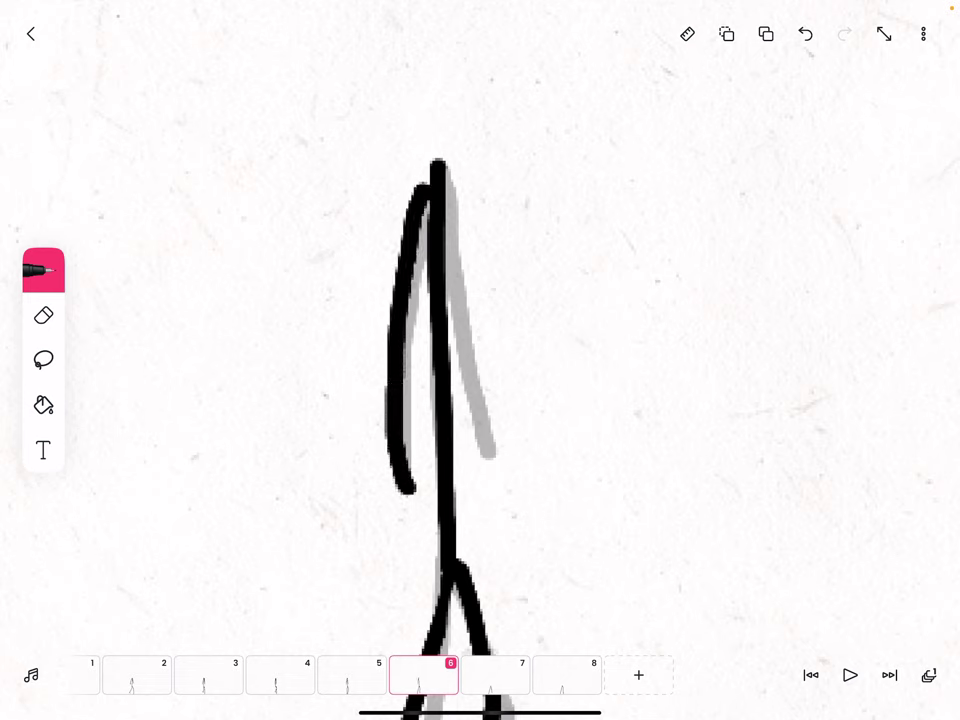
pyautogui.moveTo(440, 178); pyautogui.dragTo(513, 435)
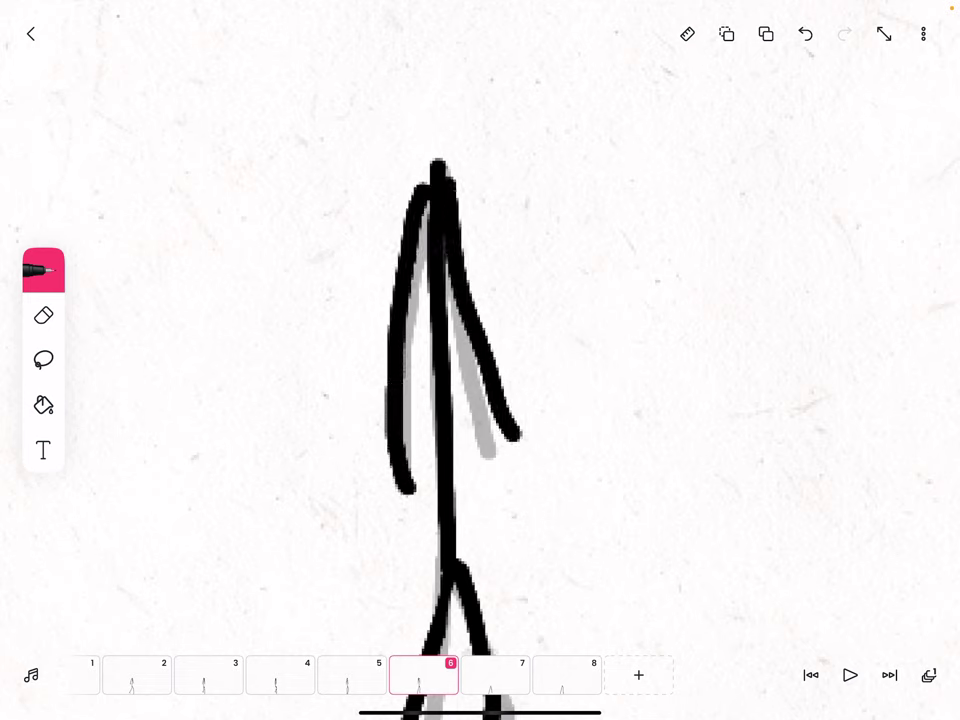
pyautogui.click(495, 675)
pyautogui.moveTo(448, 555)
pyautogui.mouseDown()
pyautogui.moveTo(443, 162)
pyautogui.moveTo(403, 207)
pyautogui.moveTo(369, 403)
pyautogui.moveTo(383, 478)
pyautogui.mouseUp()
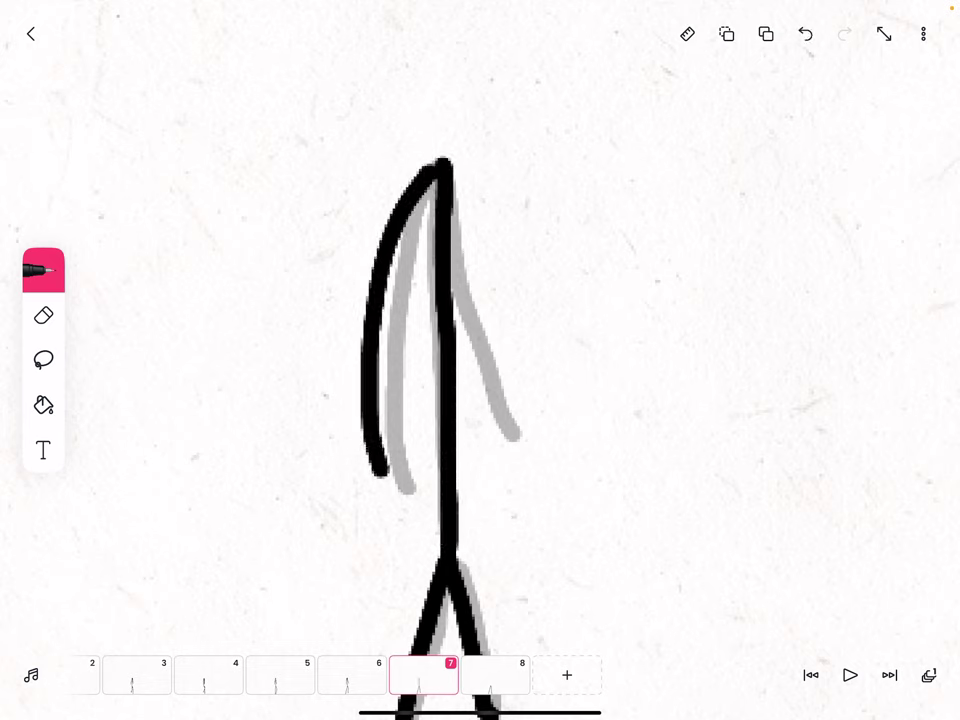
pyautogui.moveTo(447, 172); pyautogui.dragTo(524, 403)
pyautogui.click(495, 675)
pyautogui.moveTo(440, 548)
pyautogui.mouseDown()
pyautogui.moveTo(433, 158)
pyautogui.moveTo(418, 166)
pyautogui.moveTo(346, 366)
pyautogui.moveTo(376, 472)
pyautogui.mouseUp()
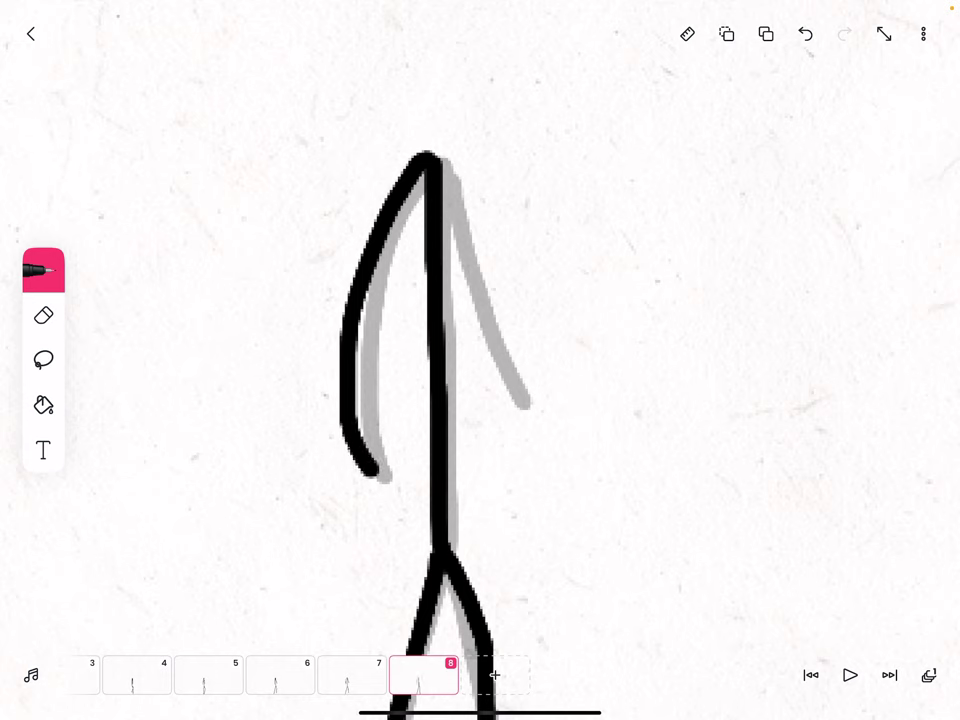
pyautogui.moveTo(433, 162); pyautogui.dragTo(522, 389)
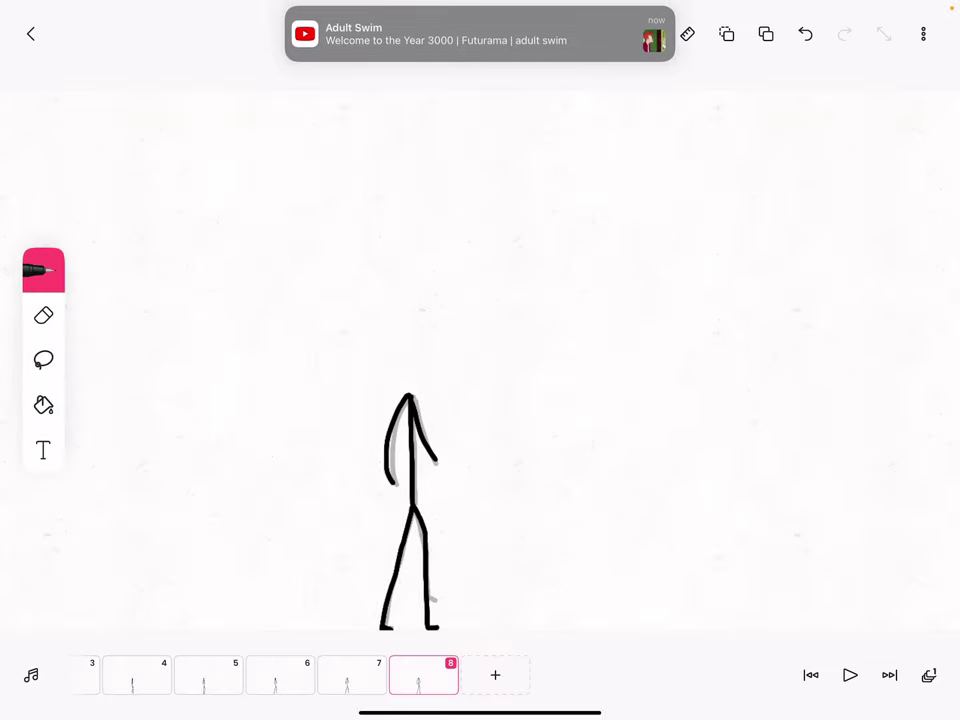
# Step: Jump back to frame 1 in the timeline
pyautogui.click(811, 675)
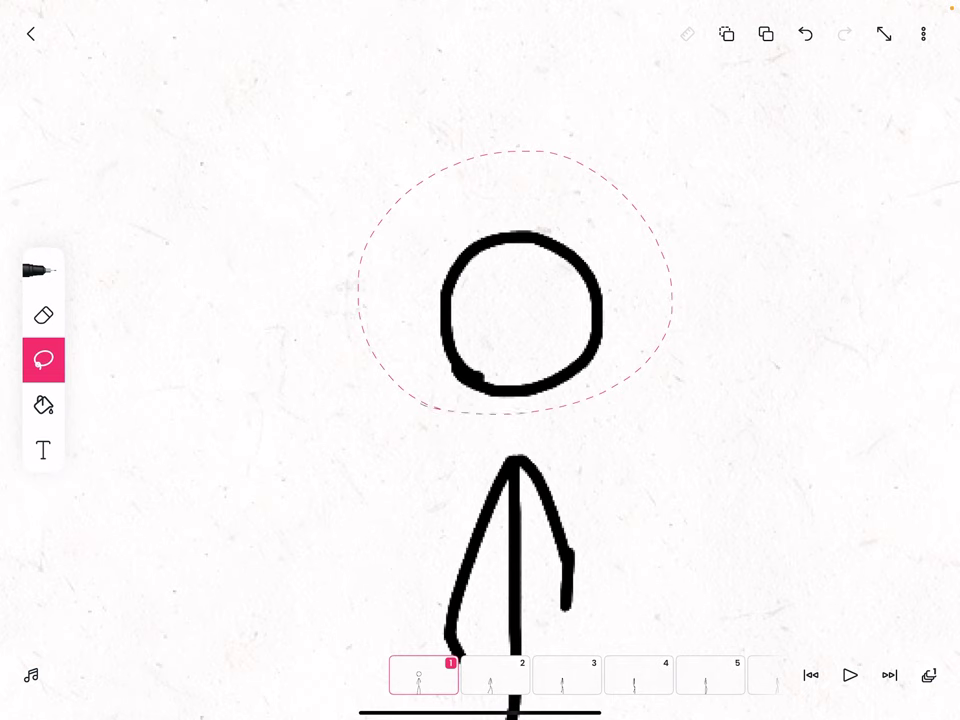
# Step: Set the selected head onto frame 1's neck and carry it across frames 1–5
pyautogui.moveTo(521, 312); pyautogui.dragTo(522, 375)
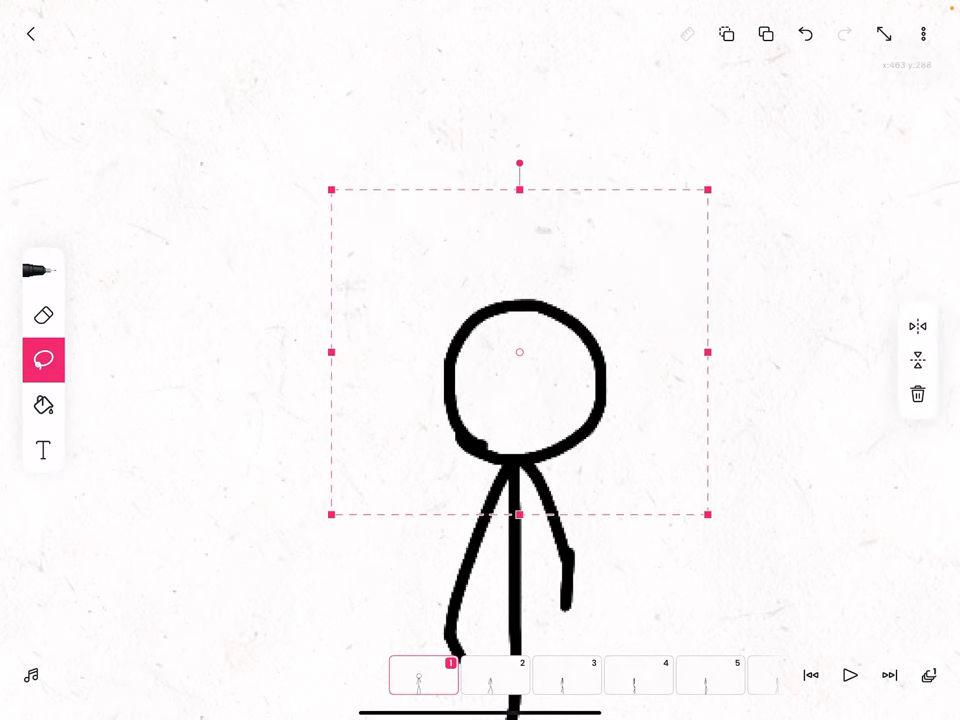
pyautogui.moveTo(560, 675); pyautogui.dragTo(436, 675)
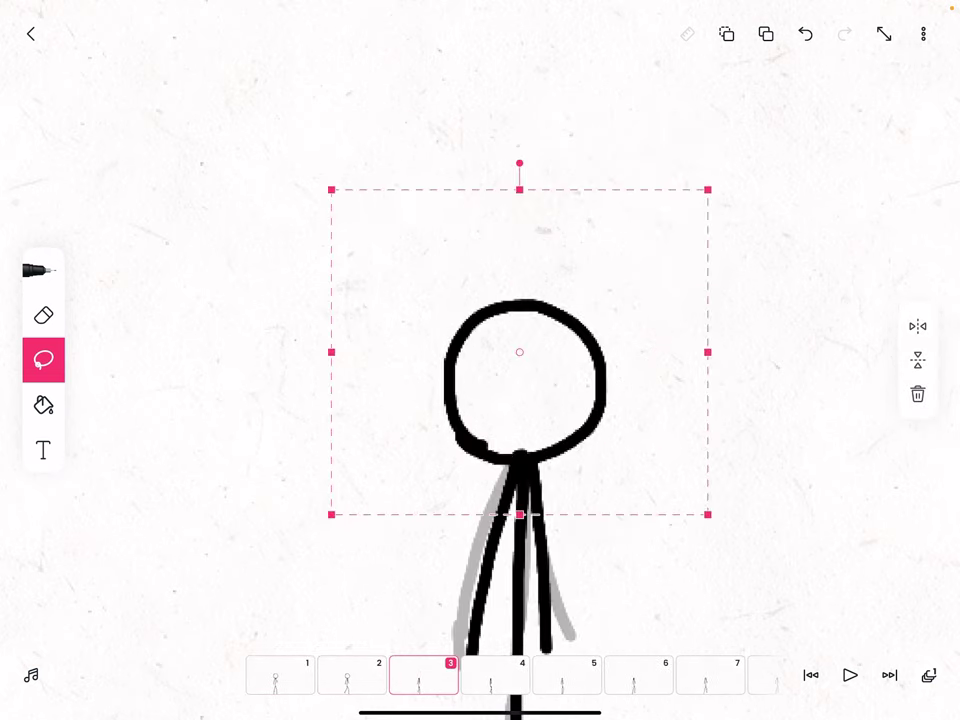
pyautogui.moveTo(520, 675); pyautogui.dragTo(376, 675)
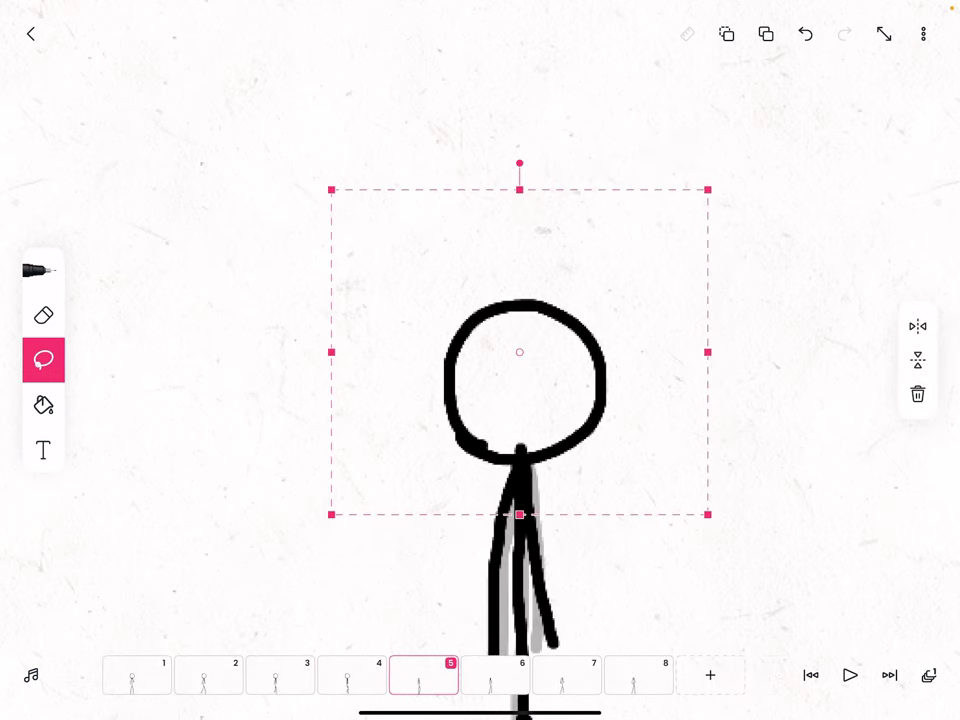
pyautogui.moveTo(450, 675); pyautogui.dragTo(378, 675)
pyautogui.moveTo(30, 205); pyautogui.dragTo(40, 265)
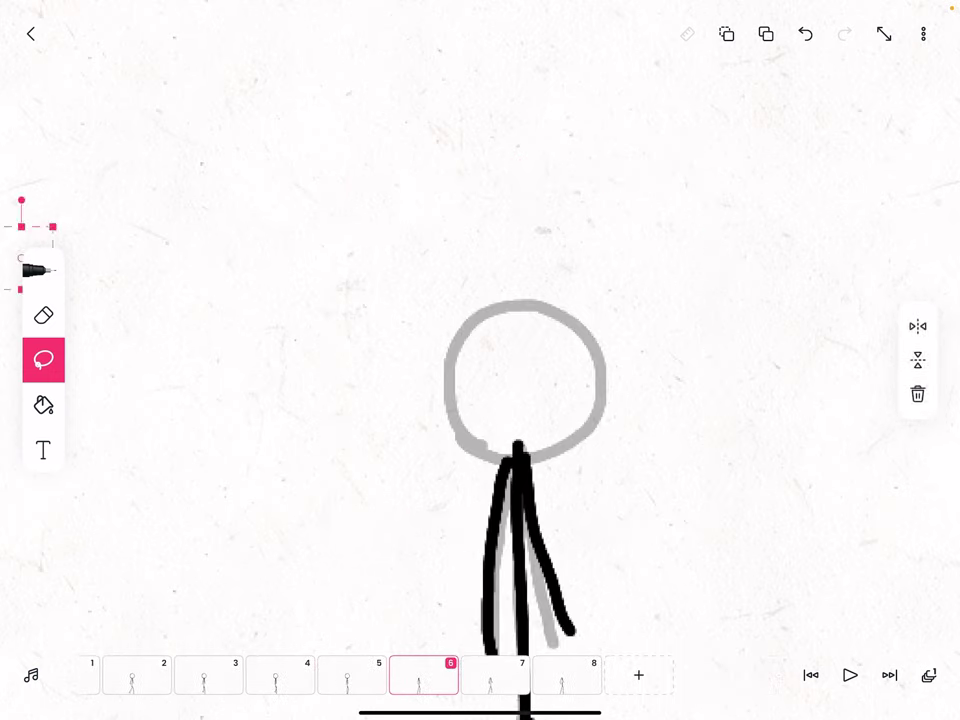
pyautogui.click(43, 270)
# Step: Draw a circle for frame 6's head and fill it solid black
pyautogui.moveTo(320, 274); pyautogui.dragTo(262, 285)
pyautogui.click(43, 405)
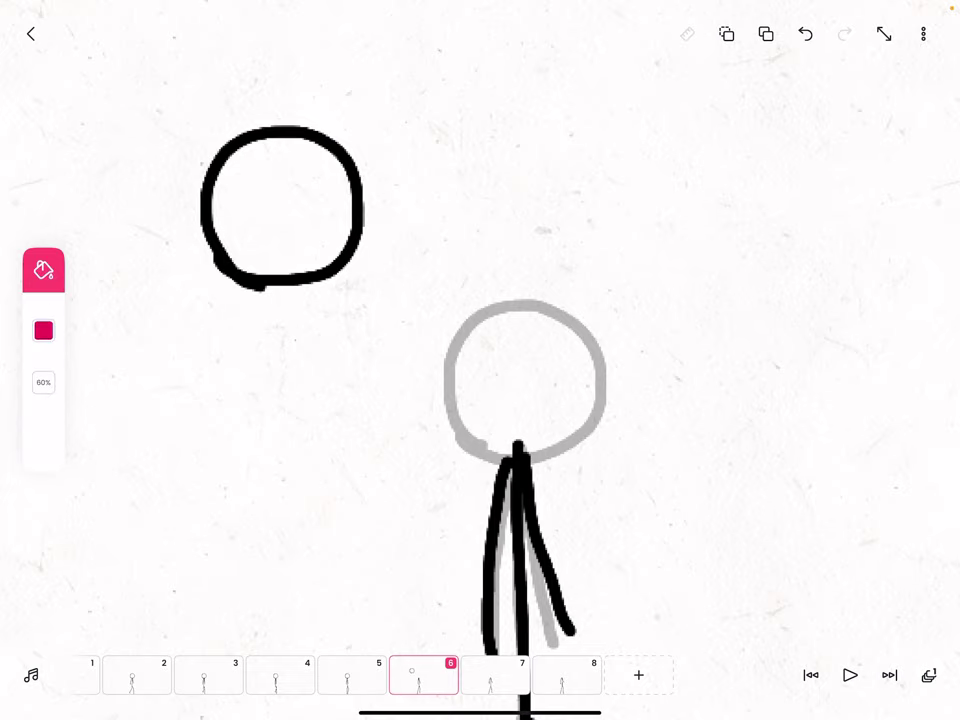
pyautogui.click(43, 330)
pyautogui.click(150, 396)
pyautogui.click(282, 205)
pyautogui.scroll(5, 400, 300)
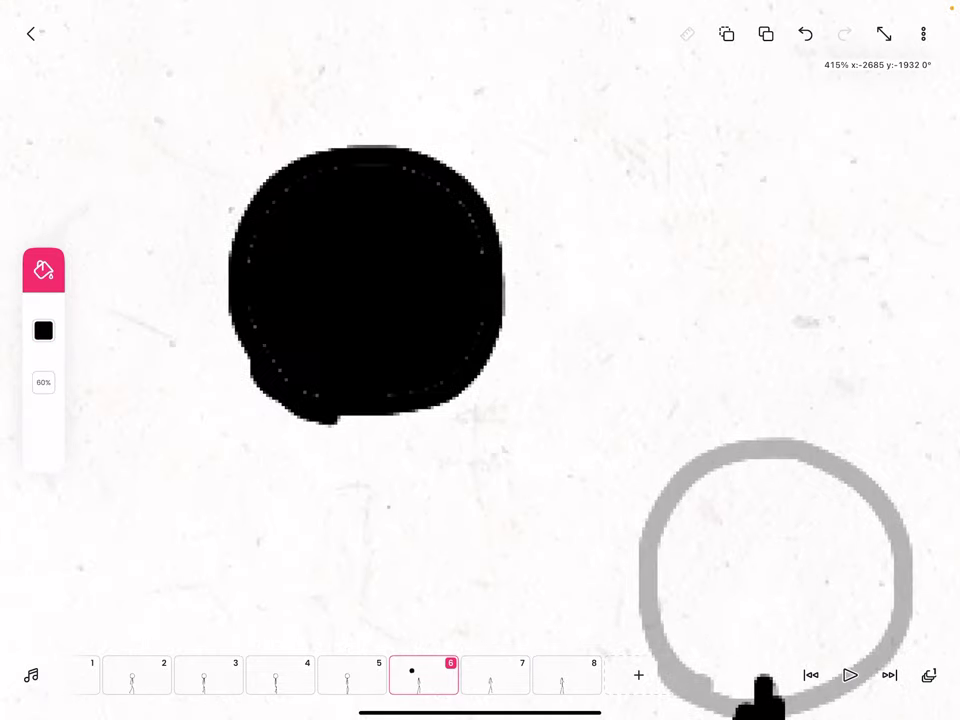
pyautogui.click(43, 270)
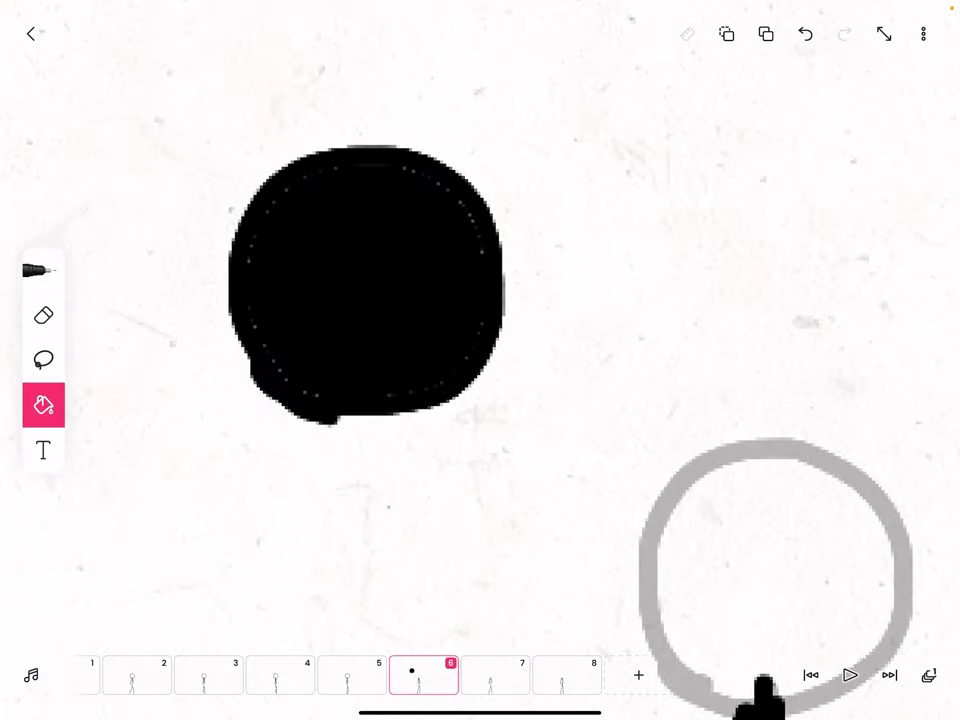
# Step: Move the head onto frame 6's grey guide and paste it onto frames 7 and 8
pyautogui.click(43, 360)
pyautogui.moveTo(250, 528); pyautogui.dragTo(168, 300)
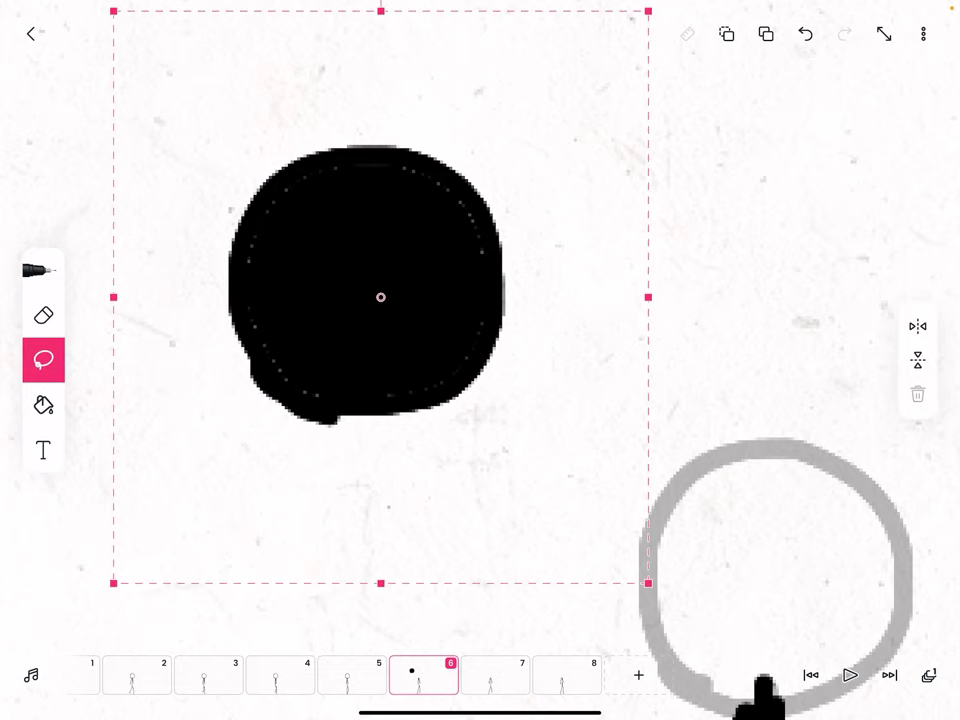
pyautogui.moveTo(381, 296); pyautogui.dragTo(766, 527)
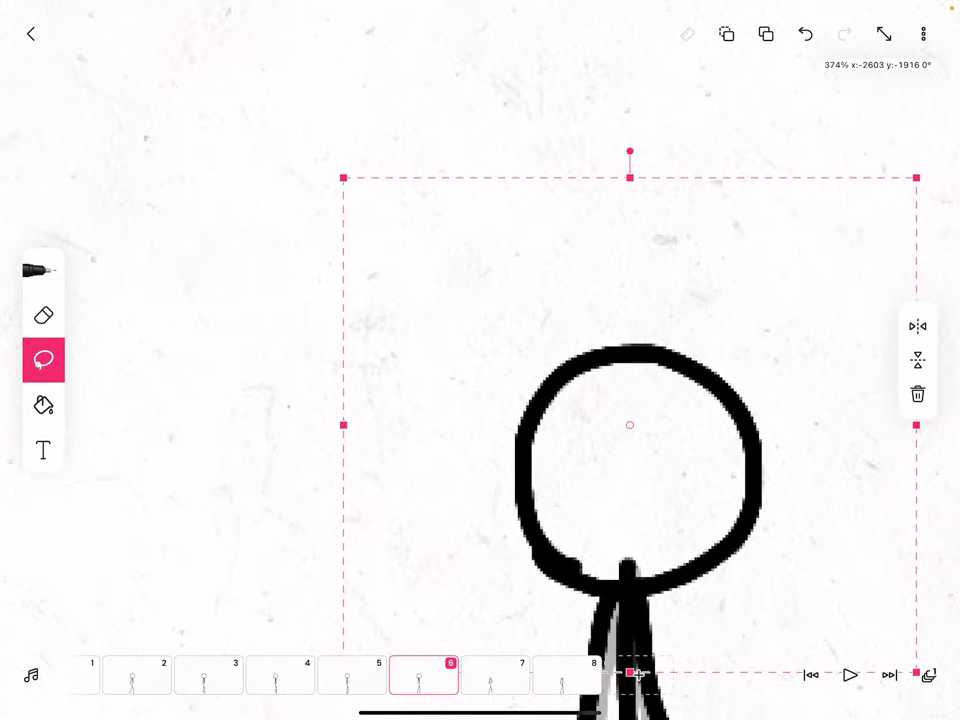
pyautogui.click(495, 675)
pyautogui.click(766, 33)
pyautogui.click(567, 675)
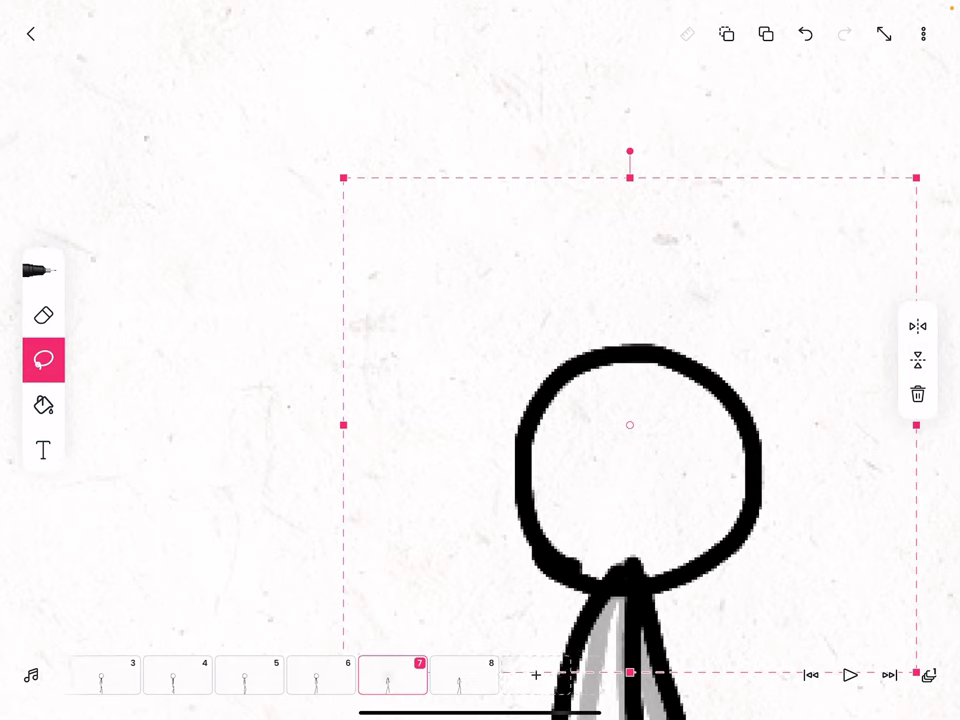
pyautogui.click(766, 33)
pyautogui.click(884, 33)
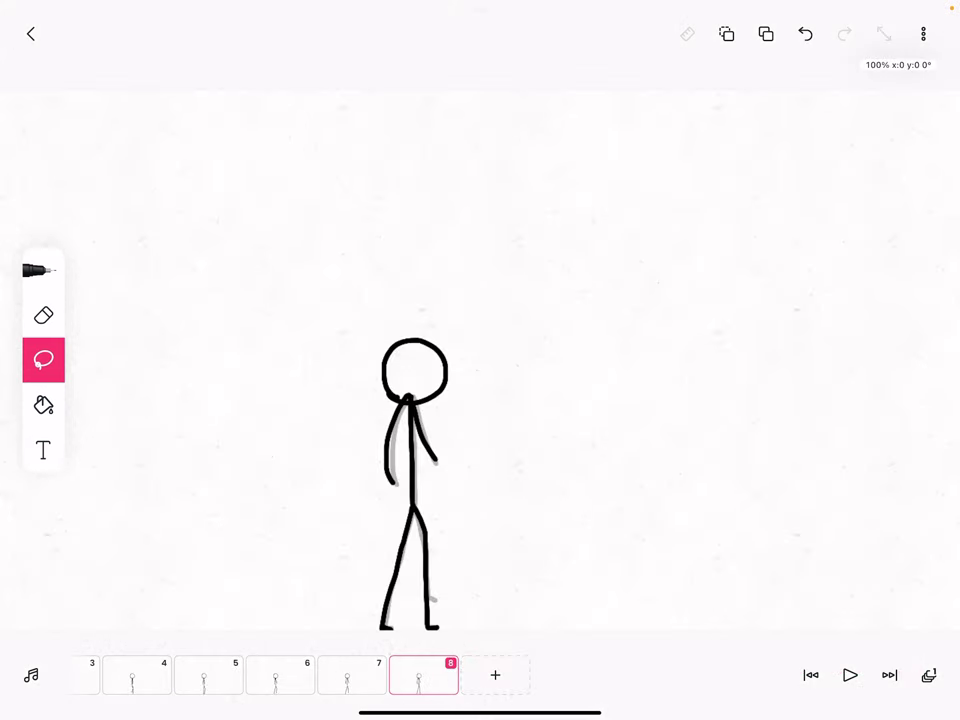